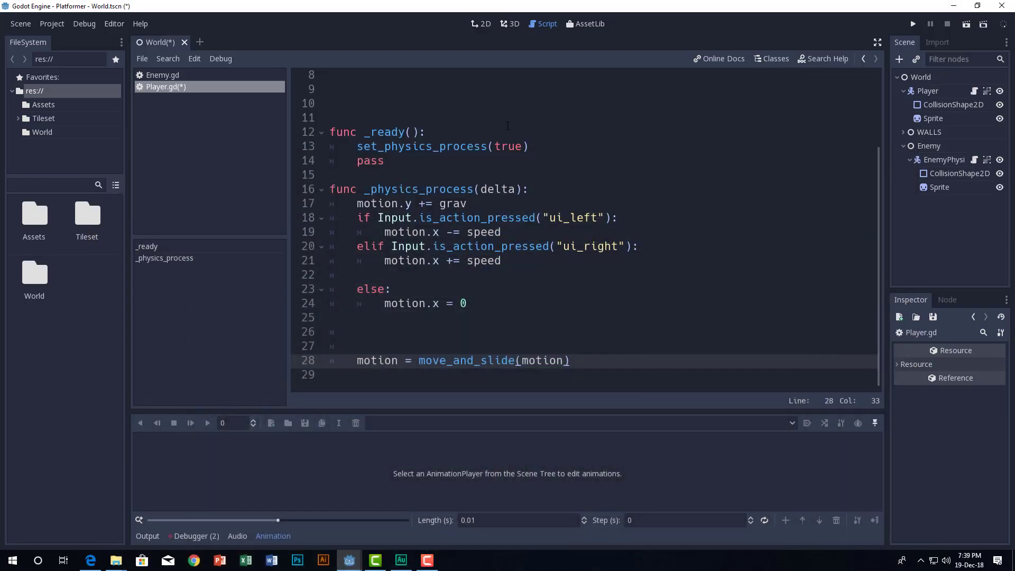
Step: Show the 2D level view and select the Player node to see Speed 60 and Grav 30
{"action": "left_click", "coordinate": [484, 26]}
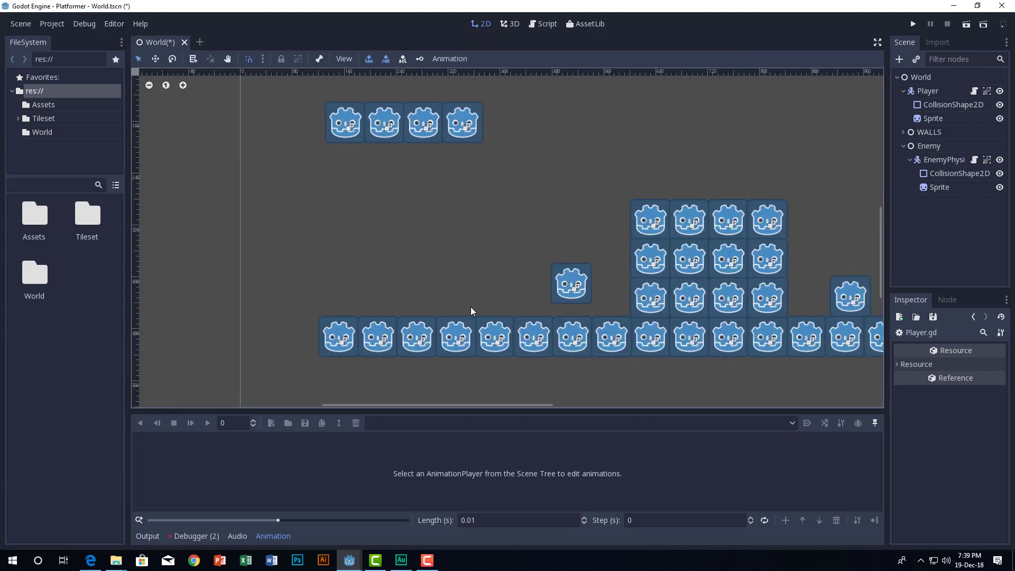
{"action": "middle_click_drag", "start_coordinate": [470, 307], "coordinate": [407, 306]}
{"action": "scroll", "coordinate": [411, 302], "scroll_direction": "down", "scroll_amount": 1}
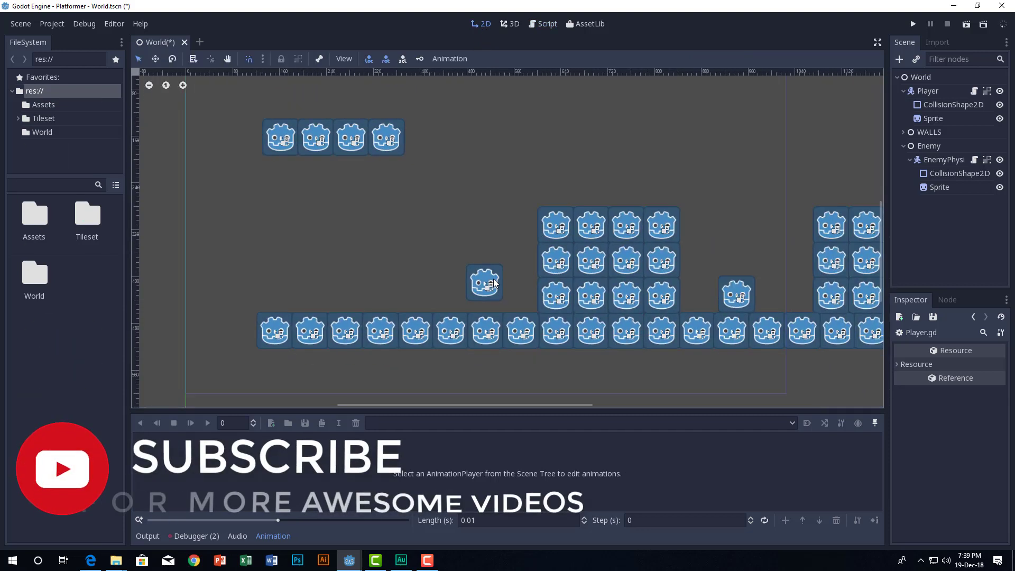
{"action": "scroll", "coordinate": [476, 305], "scroll_direction": "down", "scroll_amount": 3}
{"action": "middle_click_drag", "start_coordinate": [488, 305], "coordinate": [514, 304]}
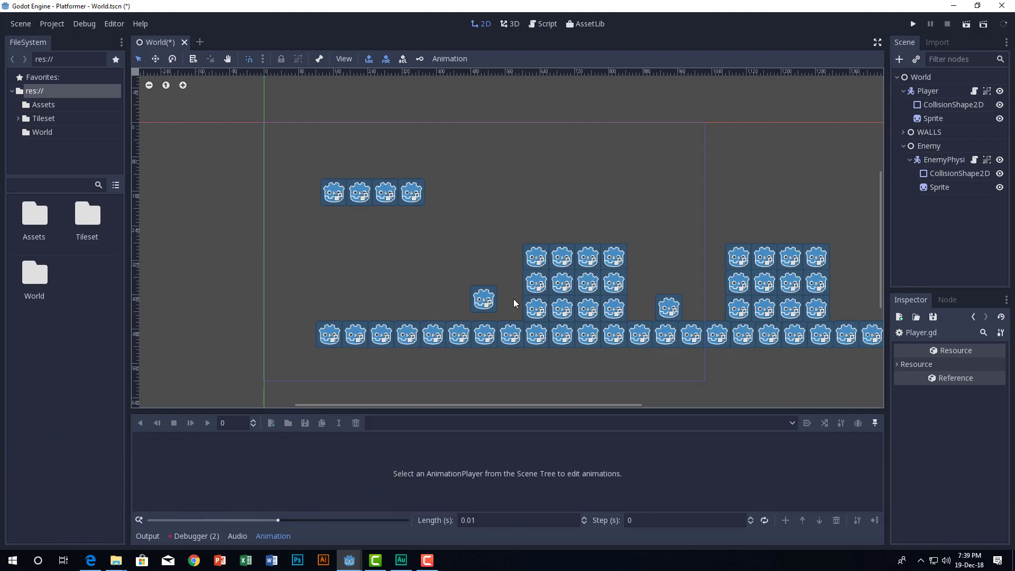
{"action": "left_click_drag", "start_coordinate": [439, 266], "coordinate": [516, 333]}
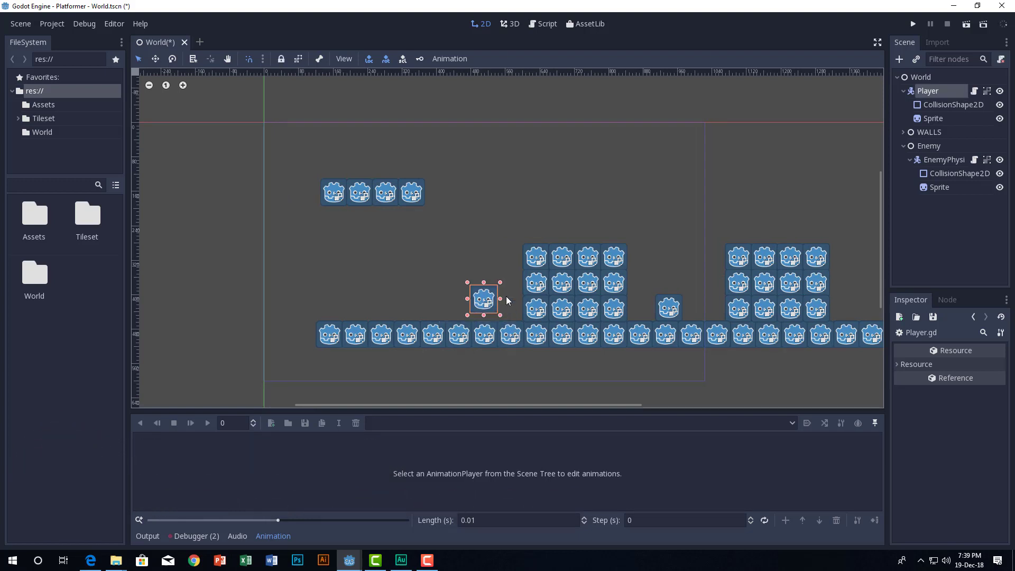
{"action": "left_click", "coordinate": [468, 235]}
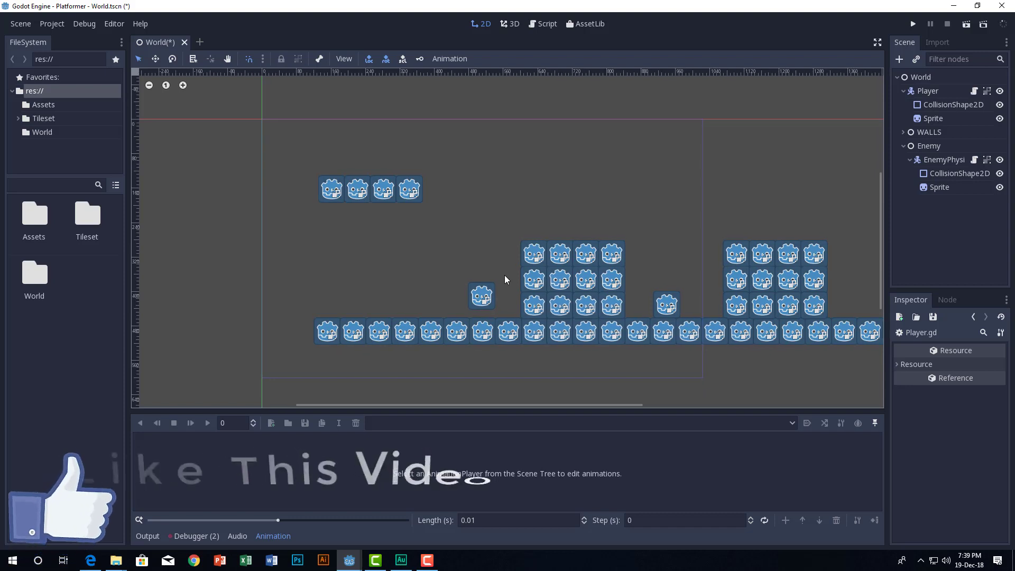
{"action": "middle_click_drag", "start_coordinate": [543, 272], "coordinate": [492, 274]}
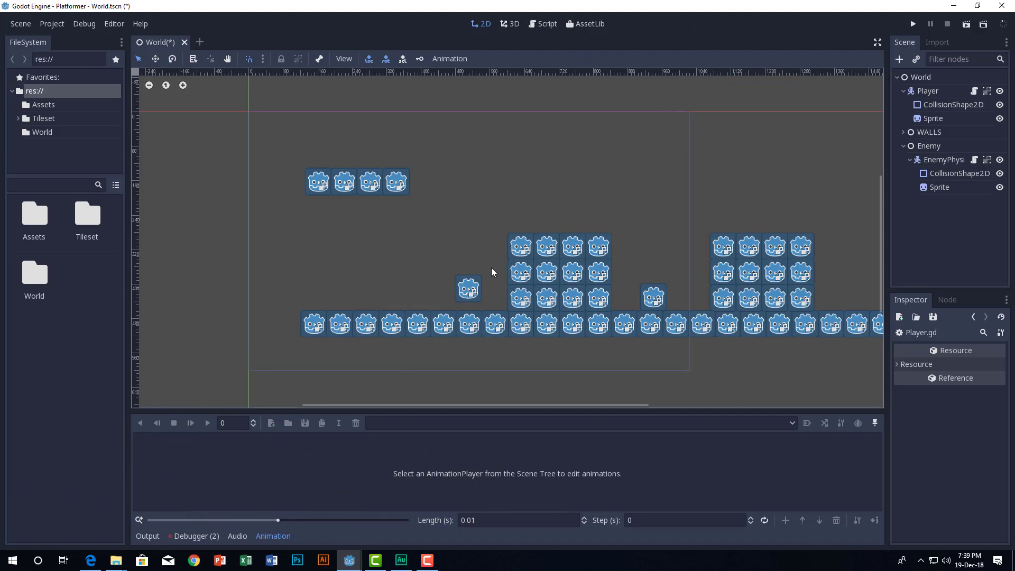
{"action": "left_click", "coordinate": [464, 289]}
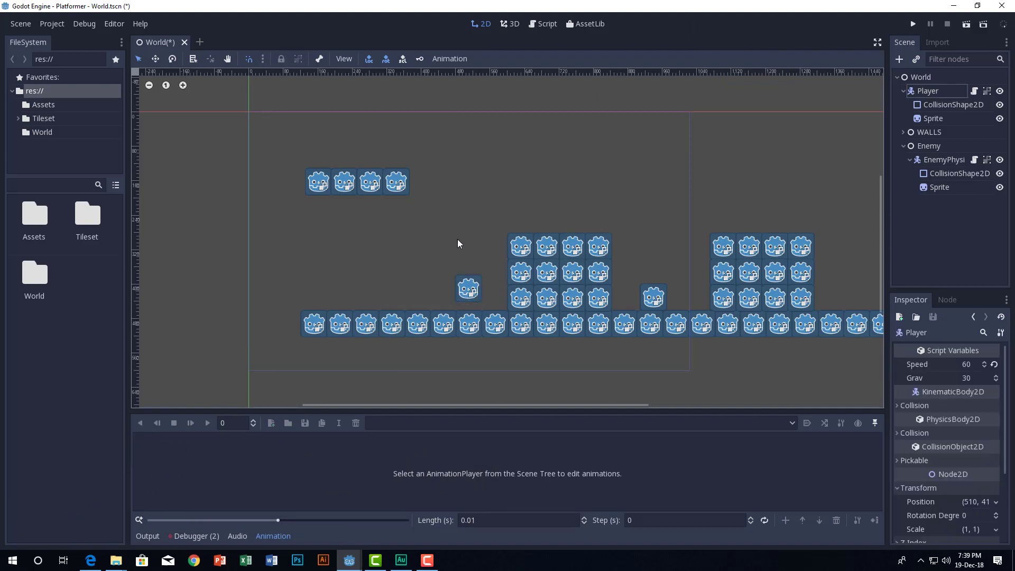
Step: Open the Player script and remove the extra blank lines above _ready
{"action": "left_click", "coordinate": [970, 97]}
{"action": "scroll", "coordinate": [585, 231], "scroll_direction": "up", "scroll_amount": 3}
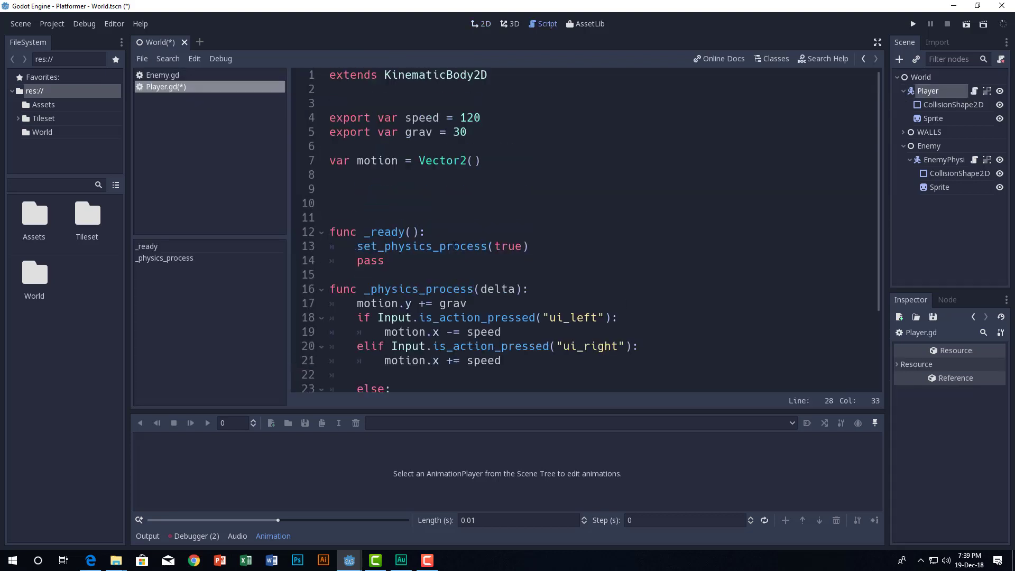
{"action": "left_click", "coordinate": [421, 221]}
{"action": "key", "text": "BackSpace"}
{"action": "key", "text": "BackSpace"}
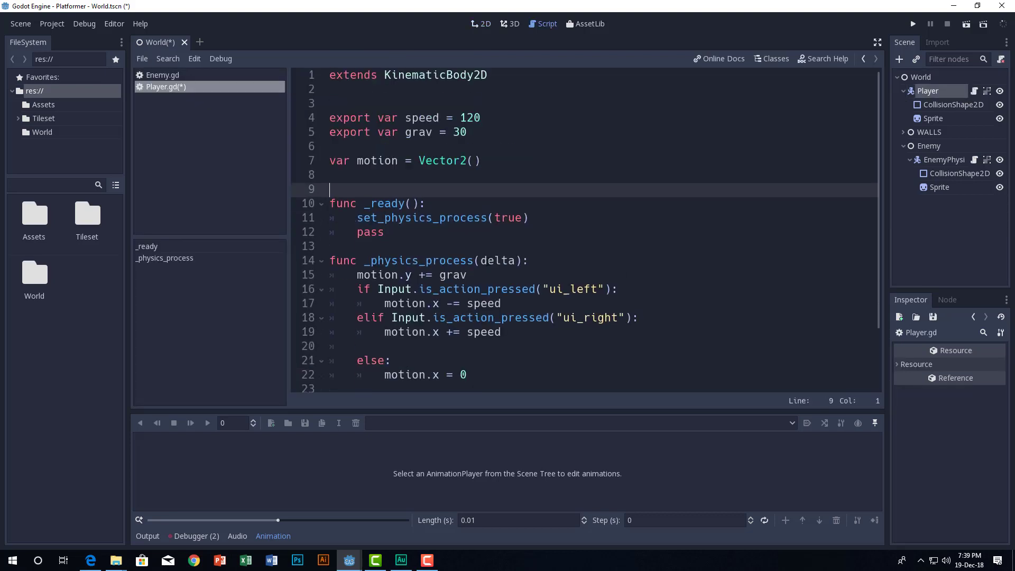
{"action": "scroll", "coordinate": [493, 156], "scroll_direction": "down", "scroll_amount": 2}
{"action": "scroll", "coordinate": [493, 156], "scroll_direction": "up", "scroll_amount": 2}
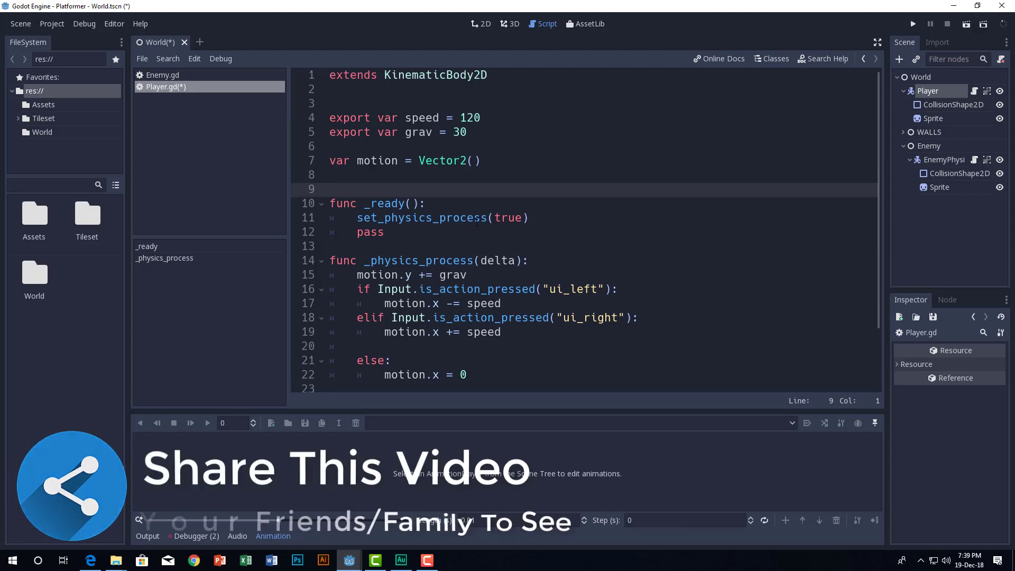
Step: Declare var UP = Vector2(0, -1) on a new line below the motion variable
{"action": "left_click", "coordinate": [493, 161]}
{"action": "key", "text": "Return"}
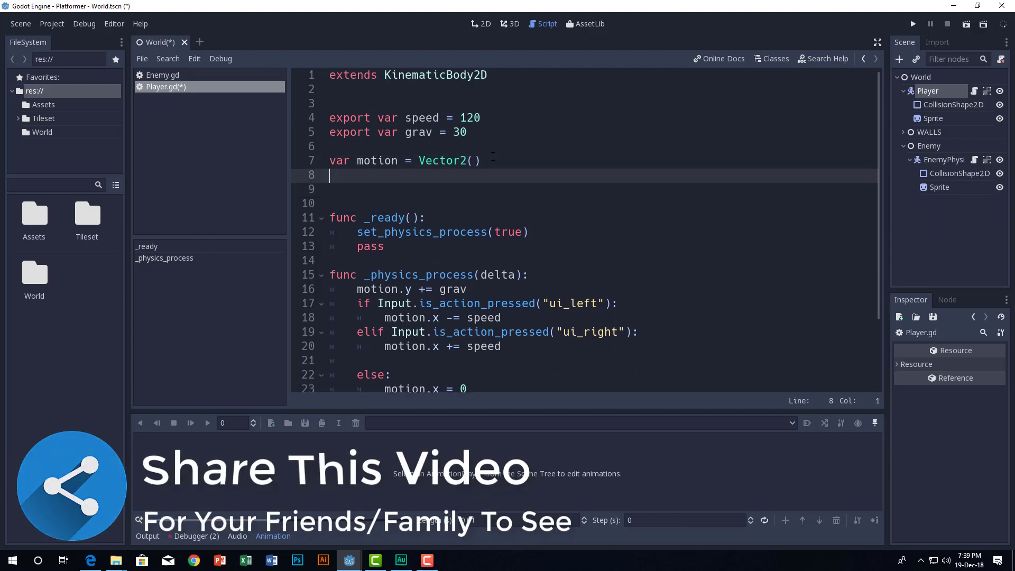
{"action": "type", "text": "var "}
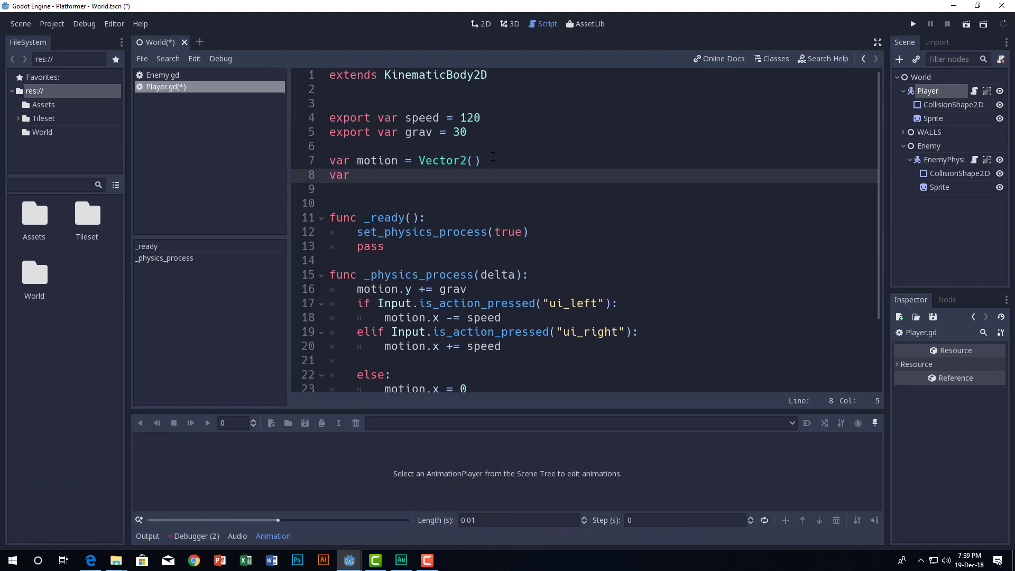
{"action": "type", "text": "UP = "}
{"action": "type", "text": "Vect"}
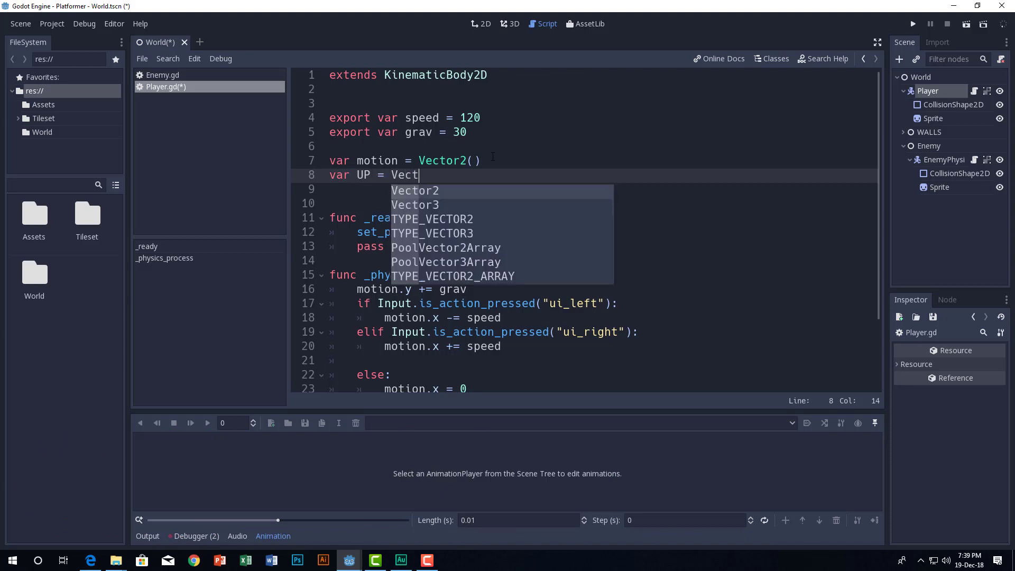
{"action": "type", "text": "or2(0"}
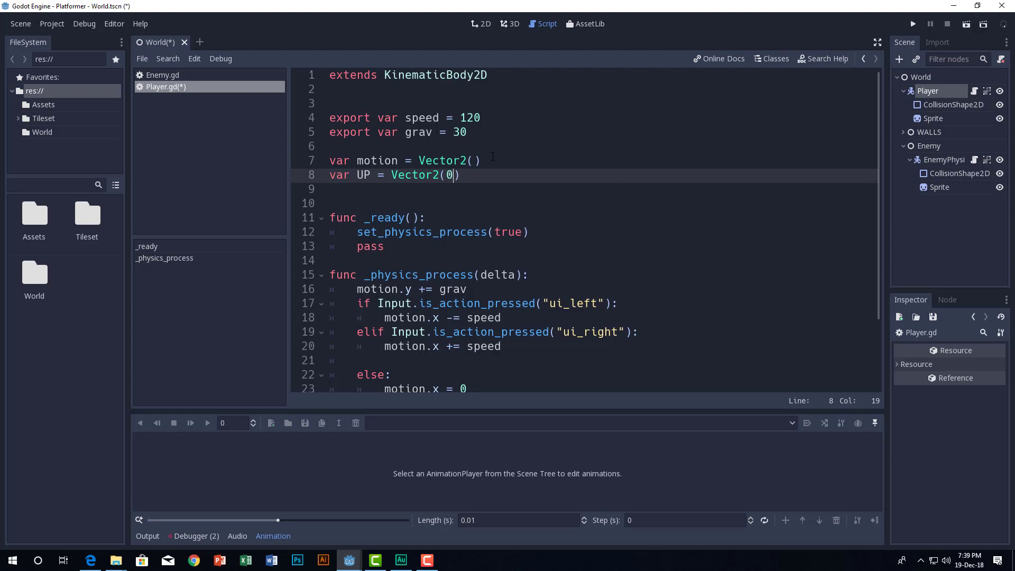
{"action": "type", "text": ", -1"}
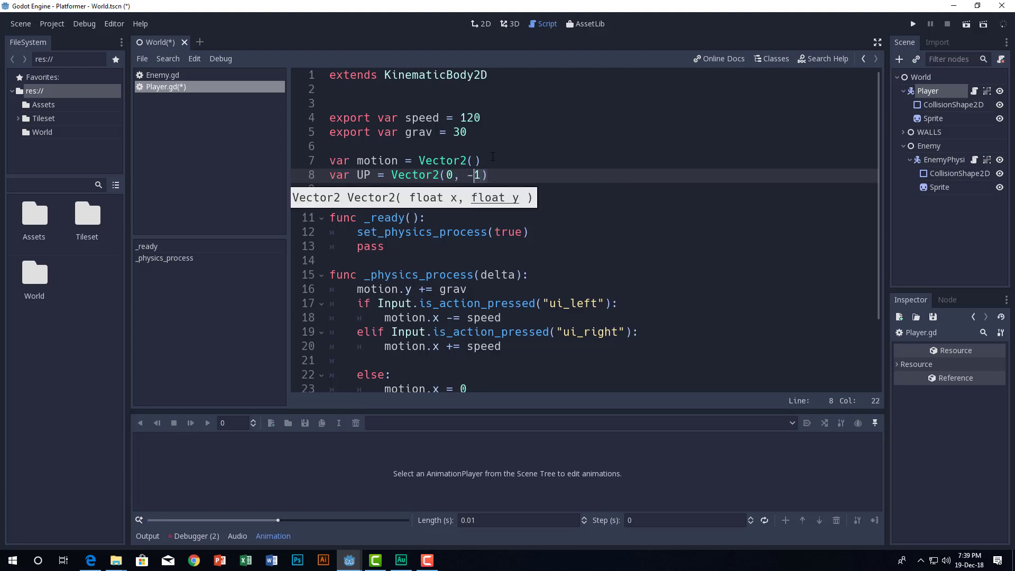
{"action": "key", "text": "Left"}
{"action": "key", "text": "Right"}
{"action": "key", "text": "Right"}
{"action": "left_click", "coordinate": [501, 174]}
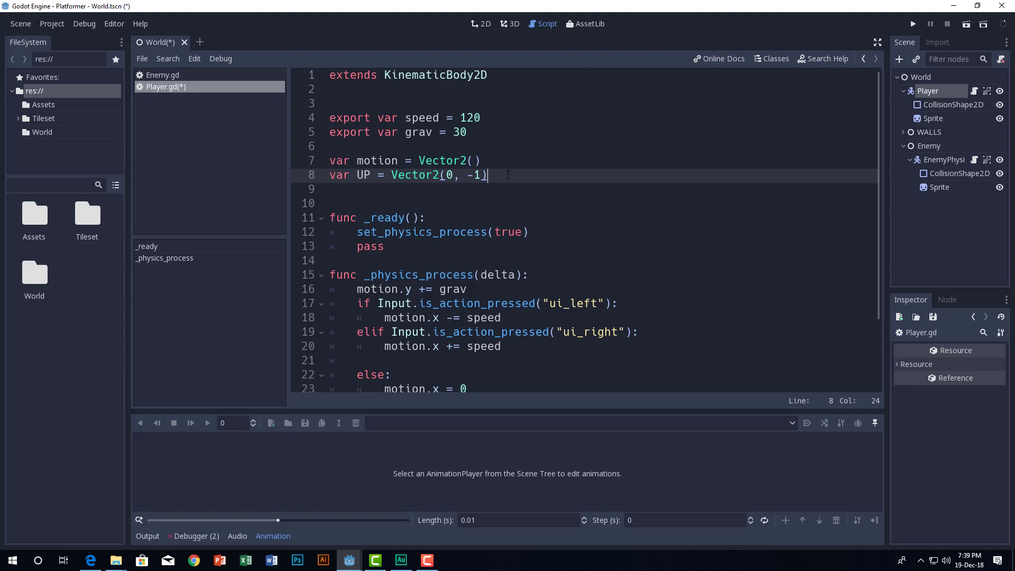
{"action": "scroll", "coordinate": [509, 175], "scroll_direction": "down", "scroll_amount": 1}
{"action": "scroll", "coordinate": [508, 175], "scroll_direction": "down", "scroll_amount": 1}
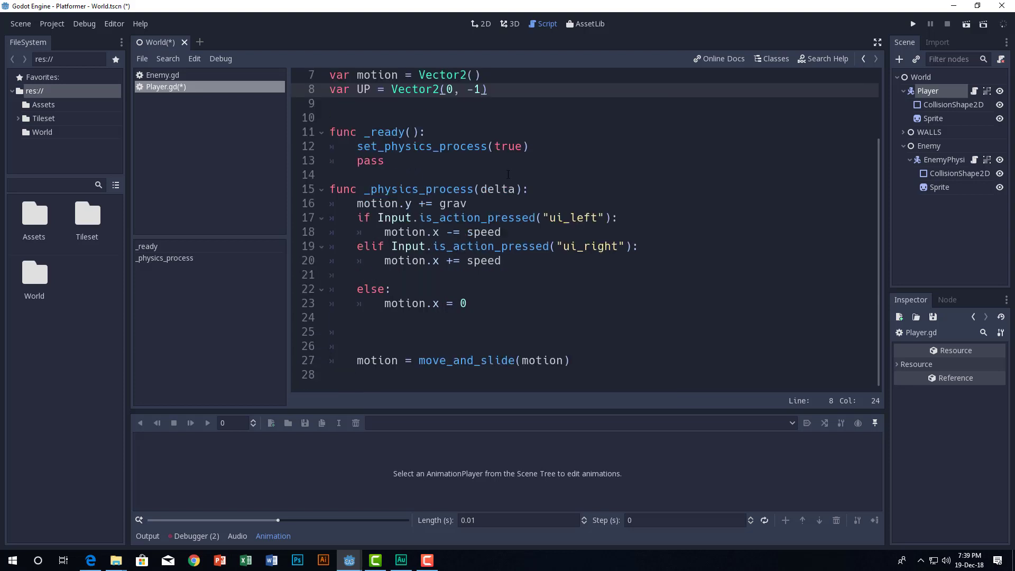
{"action": "scroll", "coordinate": [508, 175], "scroll_direction": "up", "scroll_amount": 2}
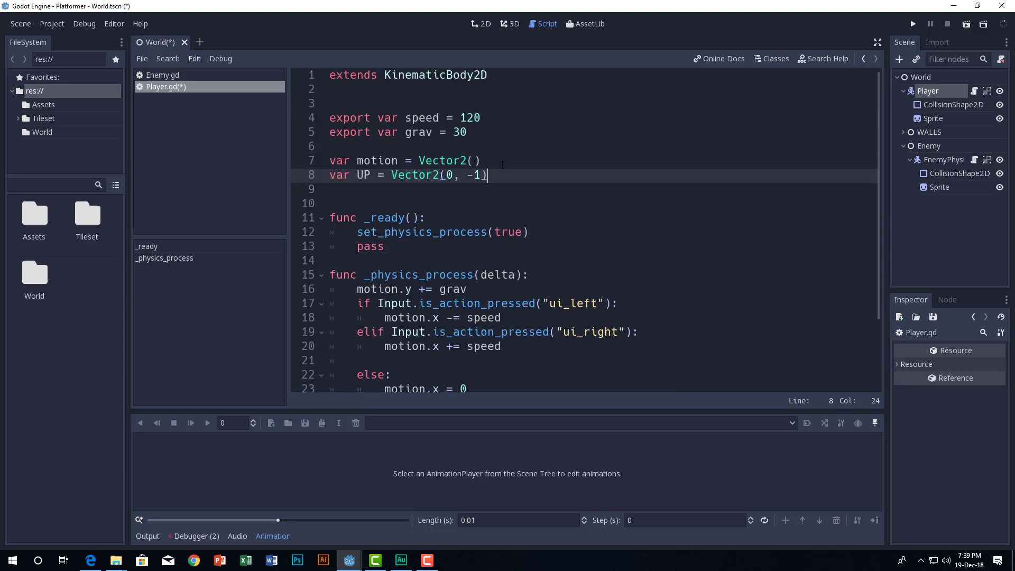
{"action": "left_click_drag", "start_coordinate": [489, 175], "coordinate": [317, 177]}
Step: Add UP as the second argument, making the call move_and_slide(motion, UP)
{"action": "left_click", "coordinate": [508, 176]}
{"action": "scroll", "coordinate": [512, 189], "scroll_direction": "down", "scroll_amount": 2}
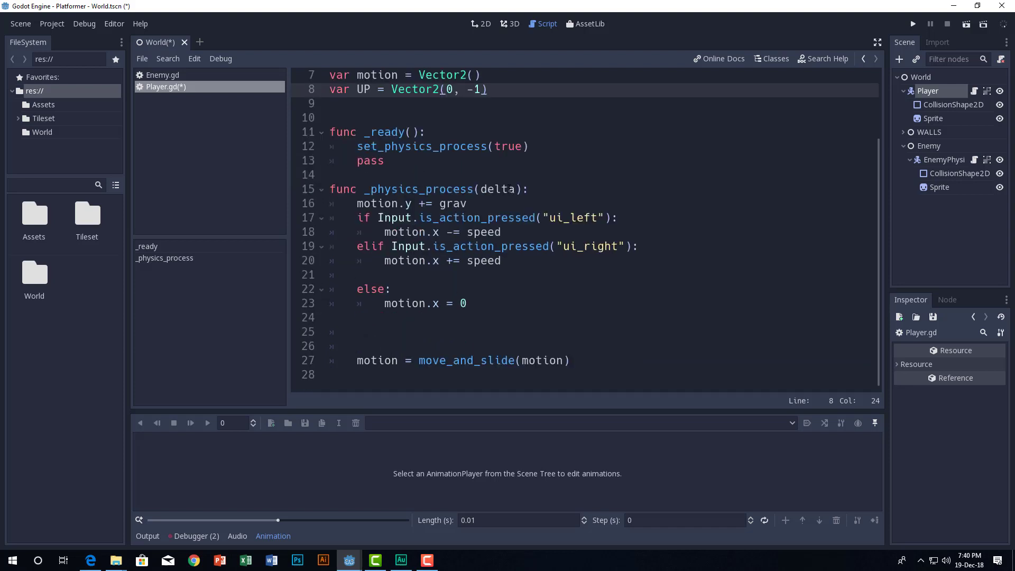
{"action": "left_click", "coordinate": [569, 360]}
{"action": "type", "text": ", "}
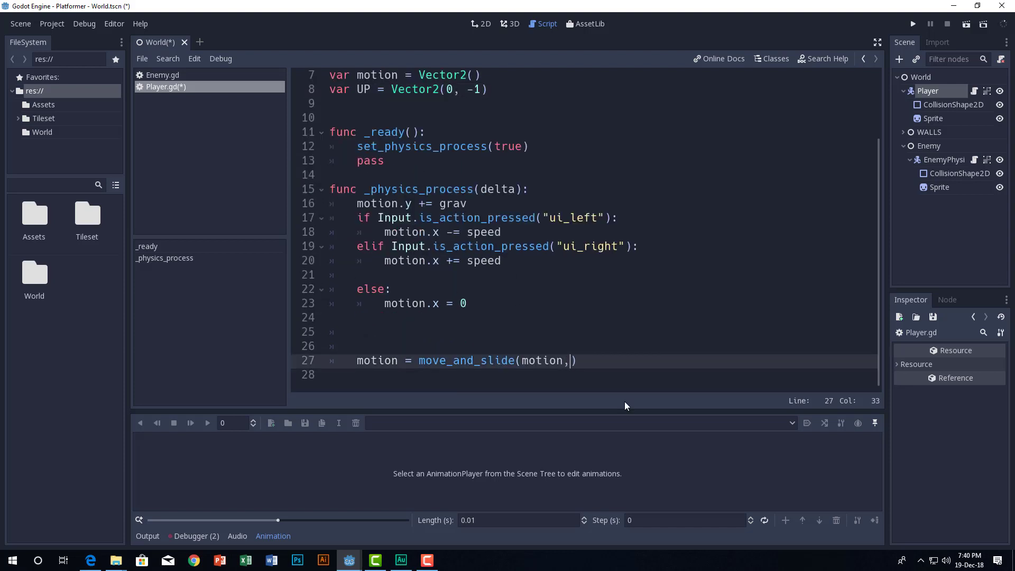
{"action": "type", "text": "UP)"}
{"action": "key", "text": "Up"}
{"action": "key", "text": "Up"}
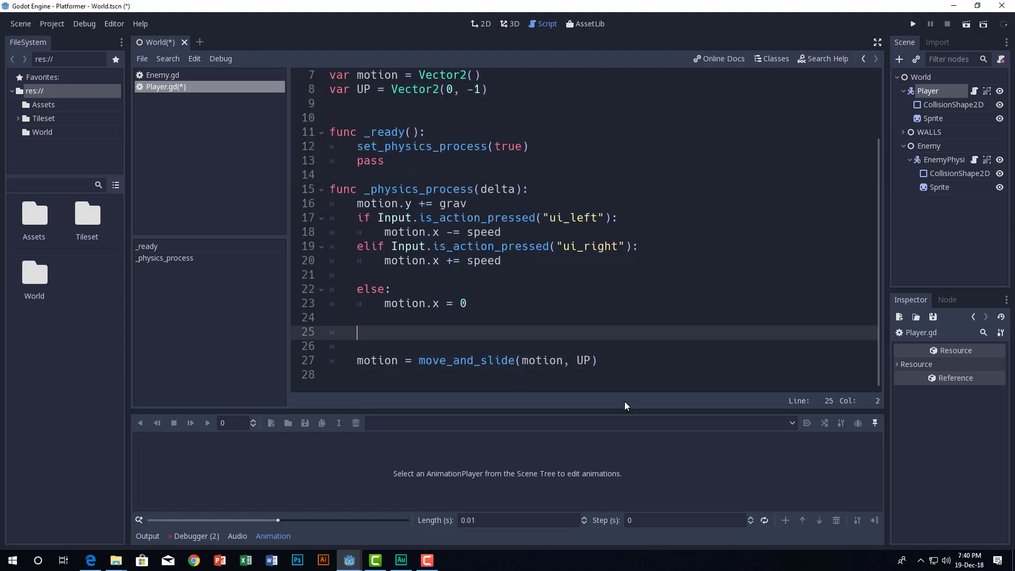
{"action": "key", "text": "Up"}
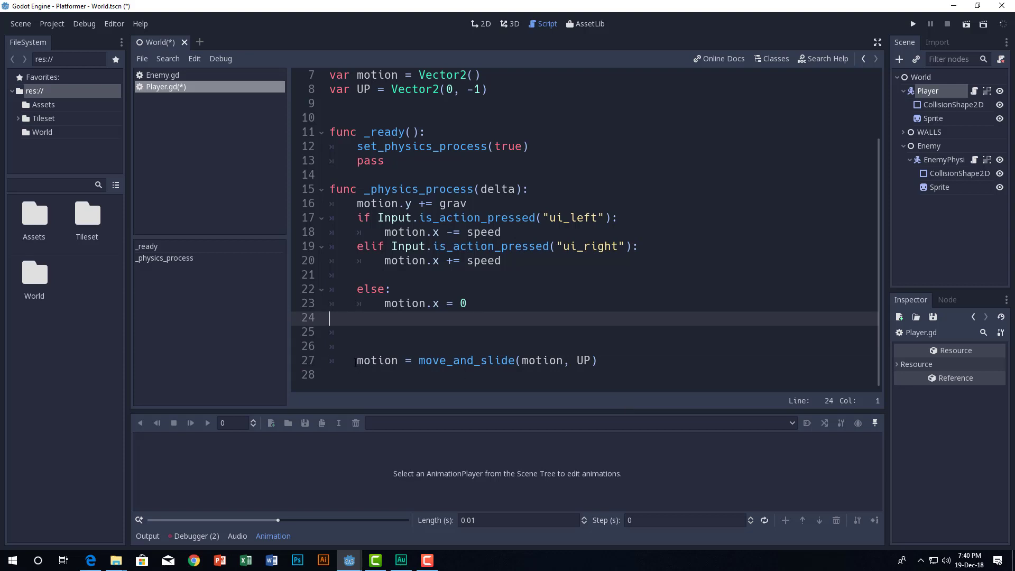
{"action": "left_click", "coordinate": [373, 361]}
{"action": "double_click", "coordinate": [376, 360]}
{"action": "left_click", "coordinate": [333, 375]}
{"action": "left_click", "coordinate": [486, 361]}
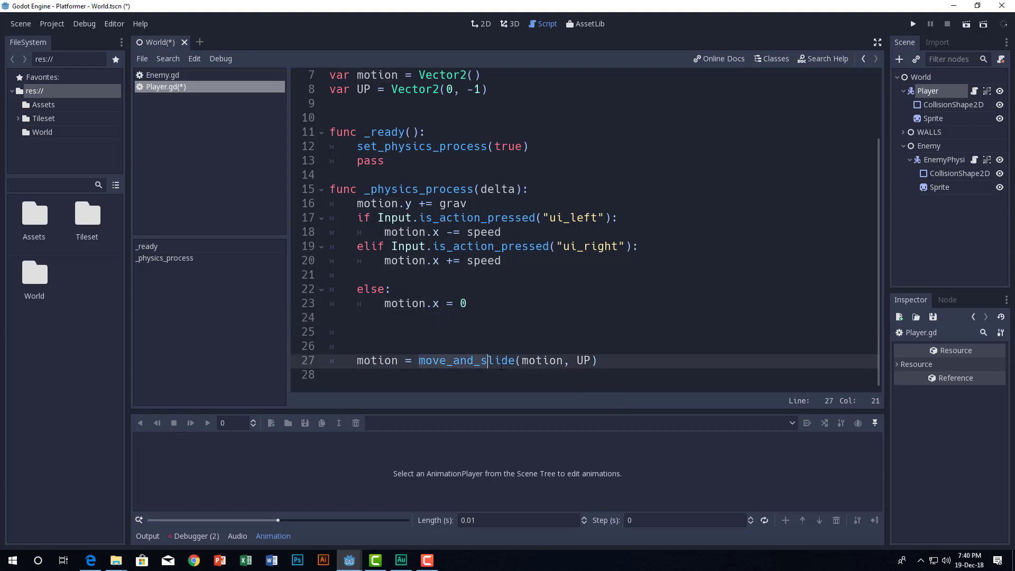
{"action": "key", "text": "Right"}
{"action": "key", "text": "Right"}
{"action": "key", "text": "Right"}
{"action": "key", "text": "End"}
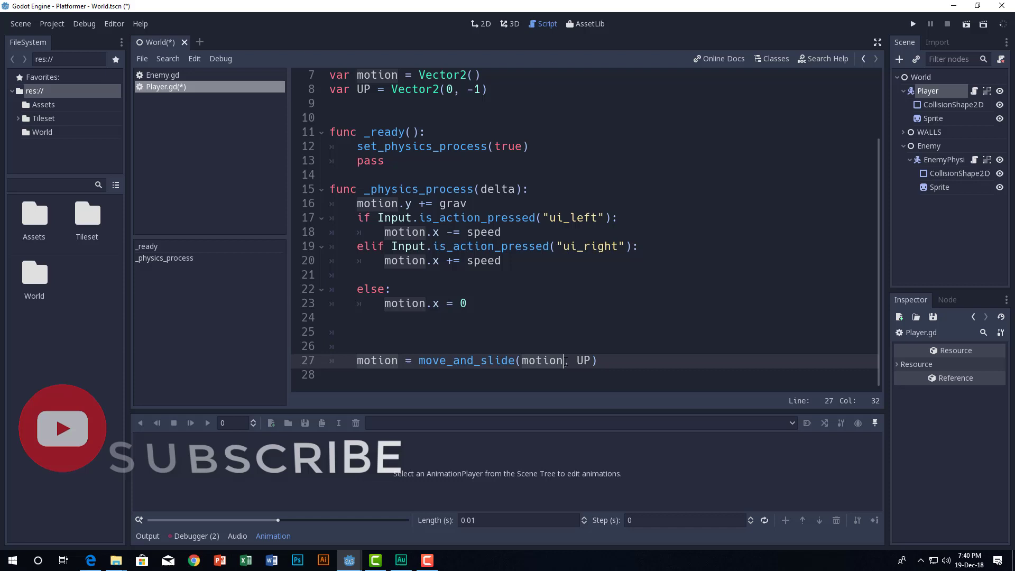
Step: Add an elif is_on_floor() branch after the right-movement branch
{"action": "left_click", "coordinate": [483, 265]}
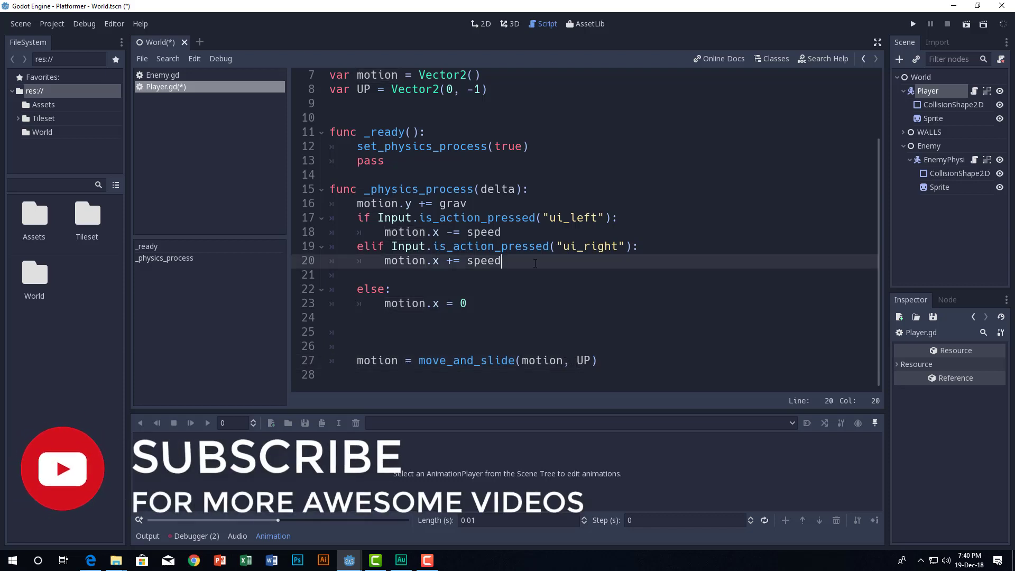
{"action": "key", "text": "Return"}
{"action": "type", "text": "elif "}
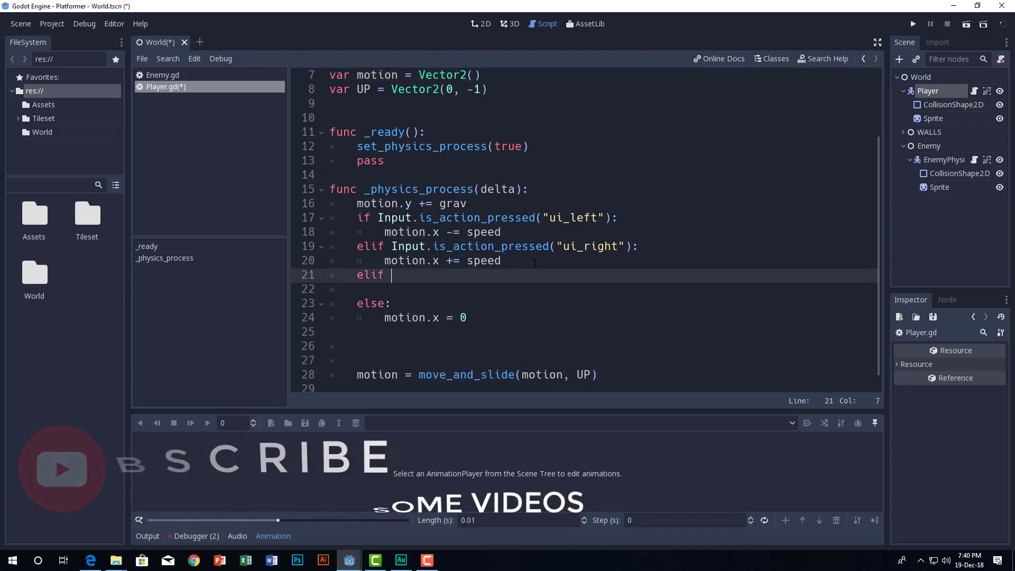
{"action": "type", "text": "is_"}
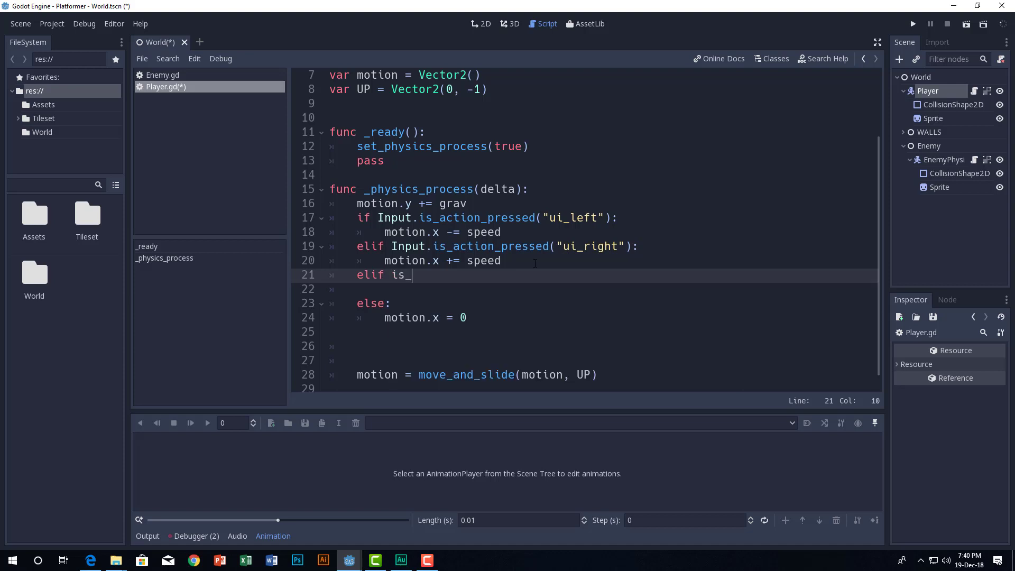
{"action": "type", "text": "on"}
{"action": "key", "text": "Down"}
{"action": "key", "text": "Down"}
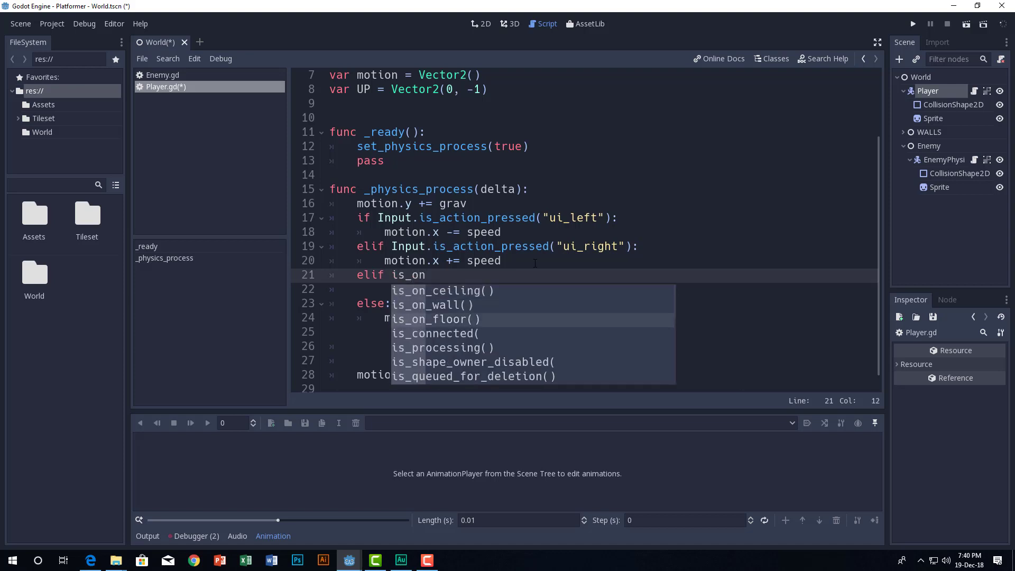
{"action": "key", "text": "Return"}
{"action": "type", "text": "and "}
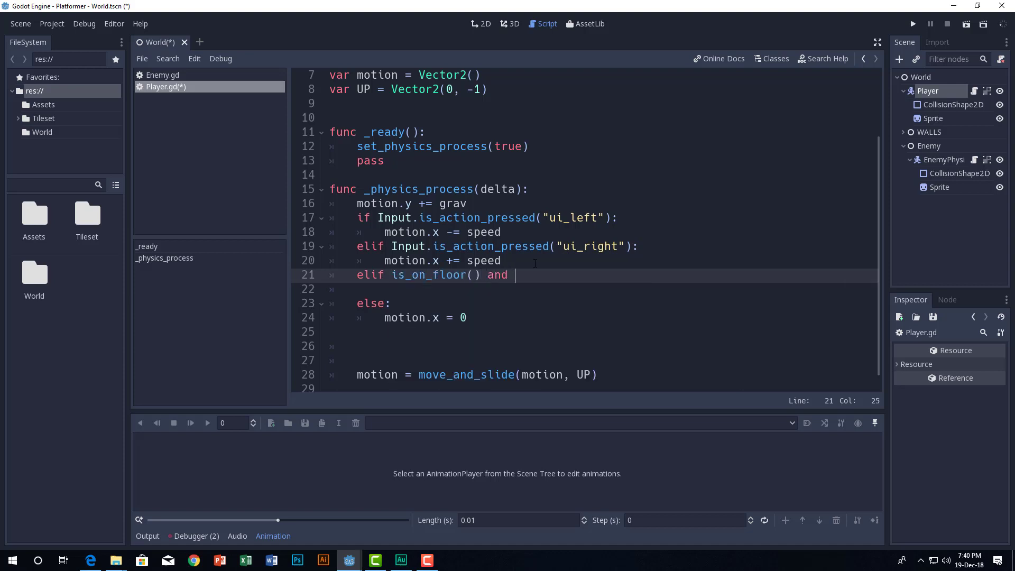
{"action": "type", "text": "Input"}
Step: Extend the condition with and Input.is_action_pressed("ui_select"): and begin motion.y in its body
{"action": "key", "text": "Return"}
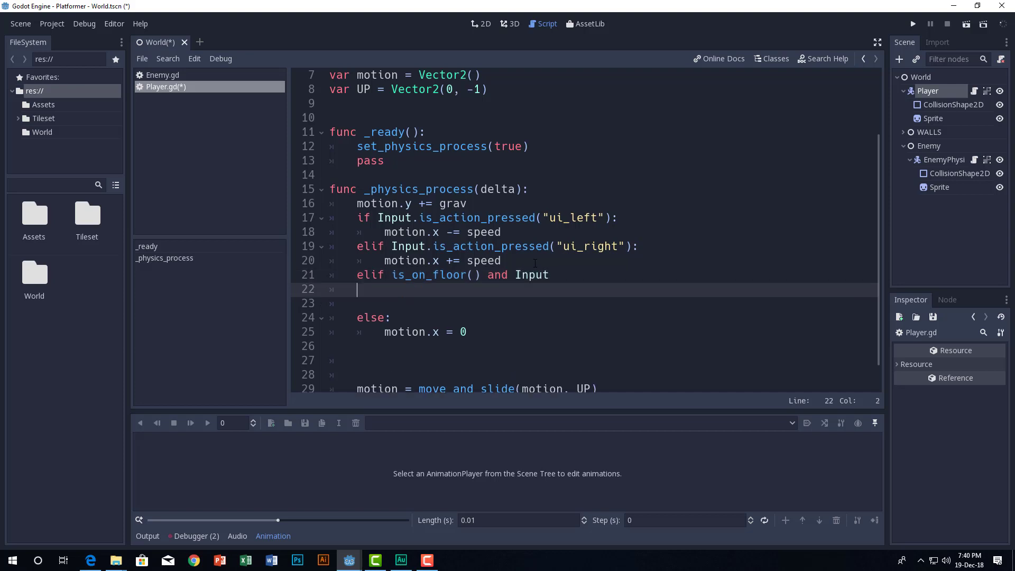
{"action": "type", "text": ","}
{"action": "key", "text": "BackSpace"}
{"action": "key", "text": "BackSpace"}
{"action": "key", "text": "BackSpace"}
{"action": "type", "text": "."}
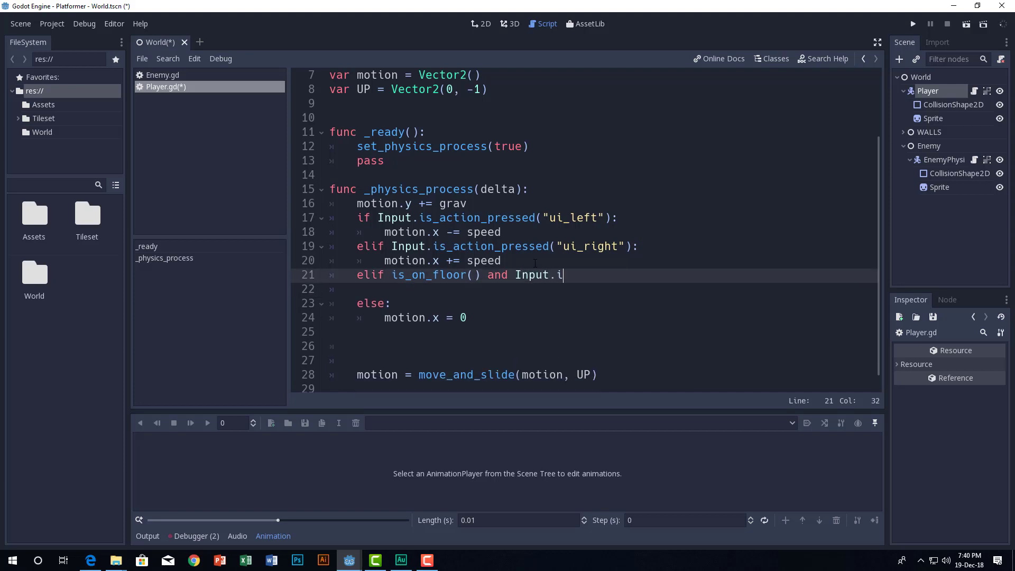
{"action": "type", "text": "is_ac"}
{"action": "key", "text": "Down"}
{"action": "key", "text": "Return"}
{"action": "type", "text": "\""}
{"action": "key", "text": "BackSpace"}
{"action": "type", "text": "ui"}
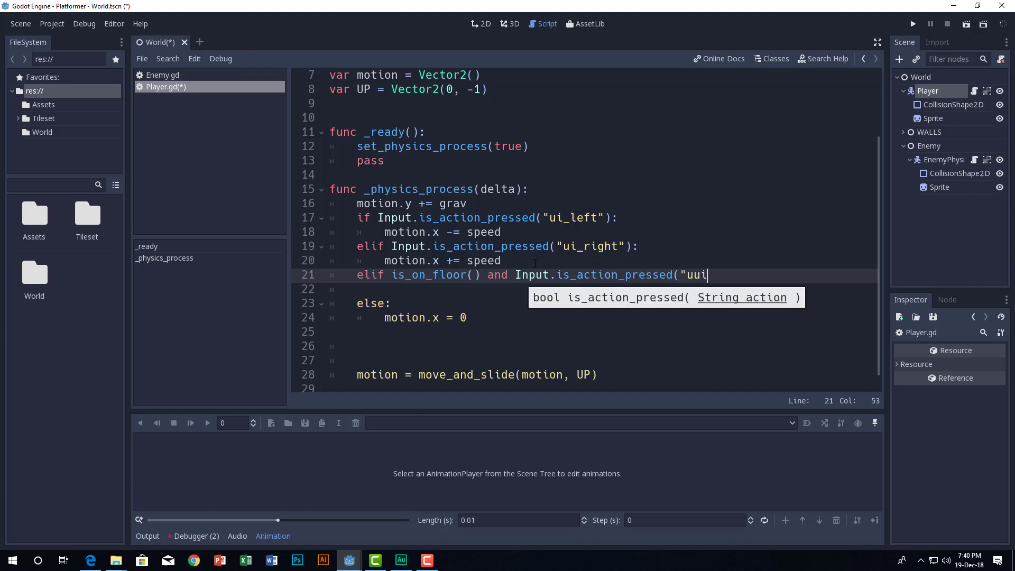
{"action": "key", "text": "BackSpace"}
{"action": "key", "text": "BackSpace"}
{"action": "type", "text": "i_"}
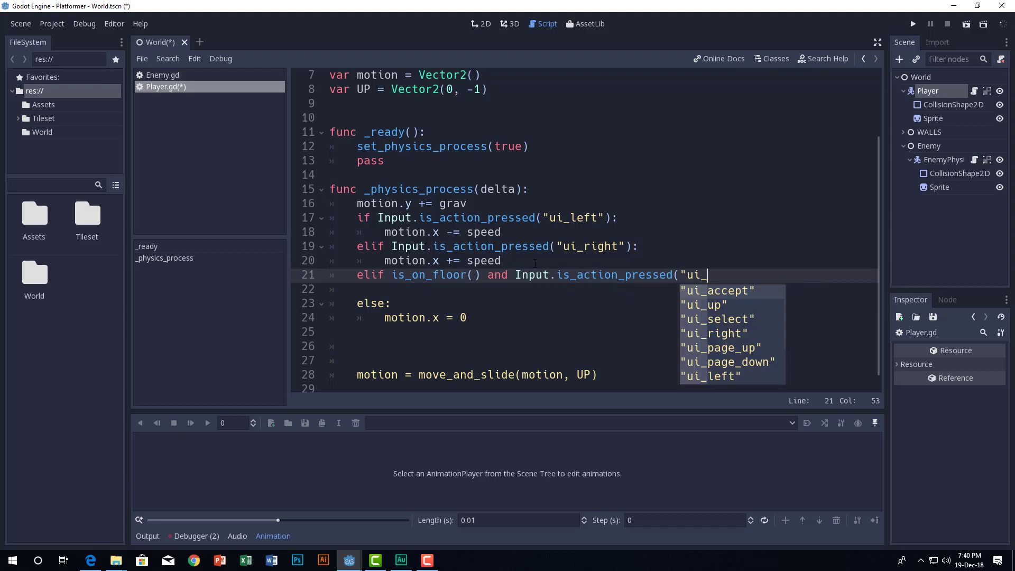
{"action": "type", "text": "se"}
{"action": "key", "text": "Return"}
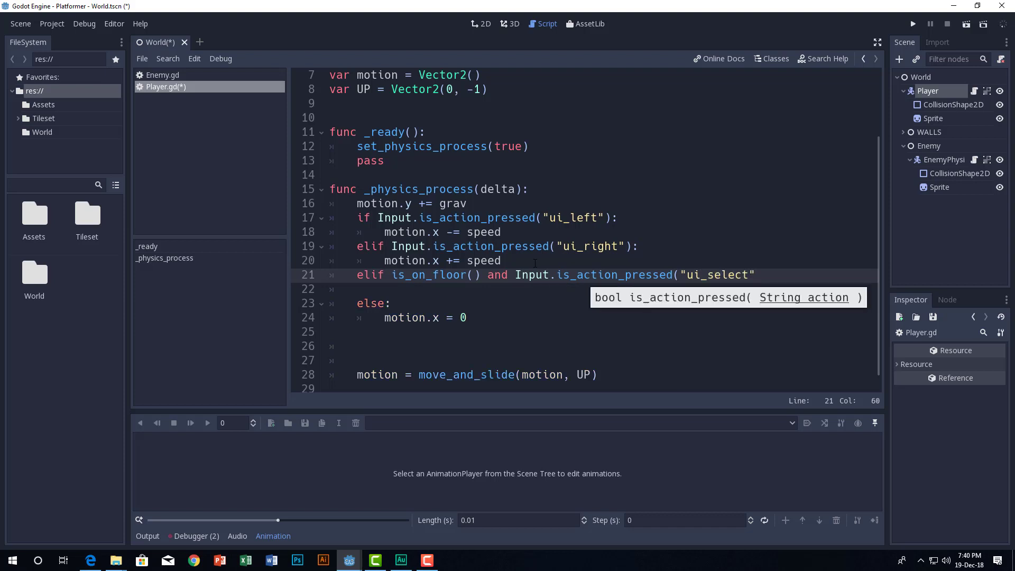
{"action": "type", "text": "):"}
{"action": "key", "text": "Return"}
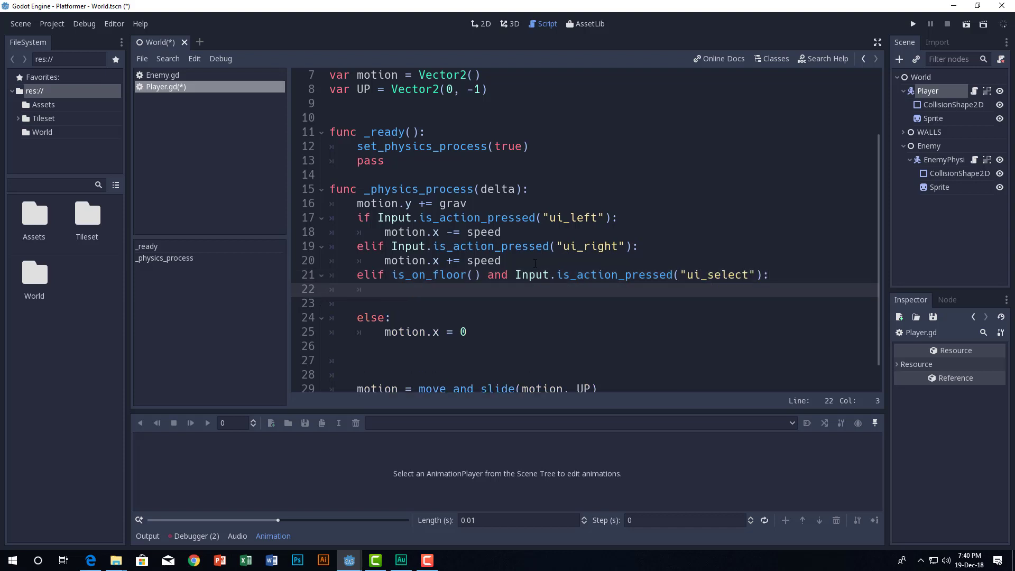
{"action": "type", "text": "moti"}
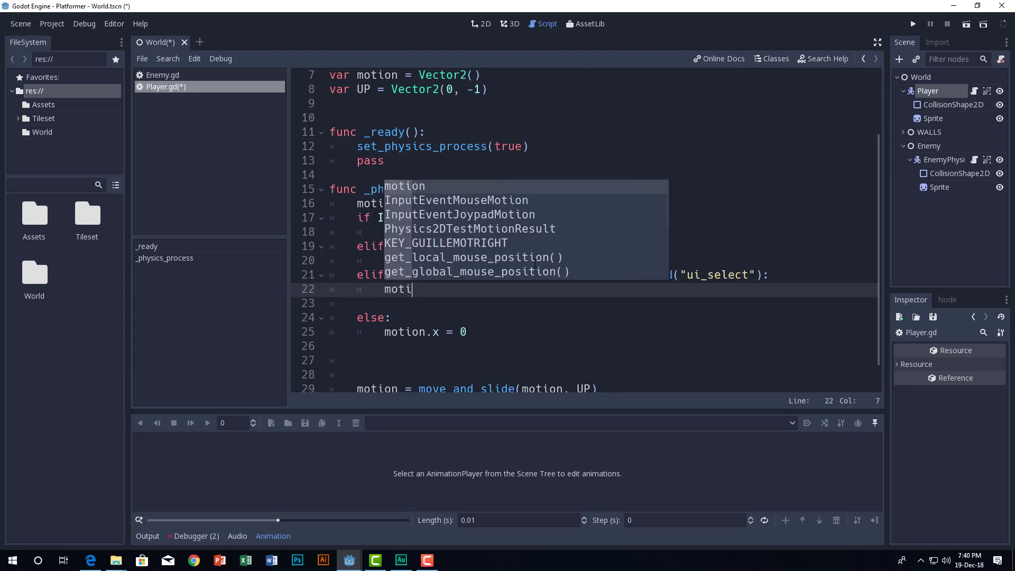
{"action": "type", "text": "on"}
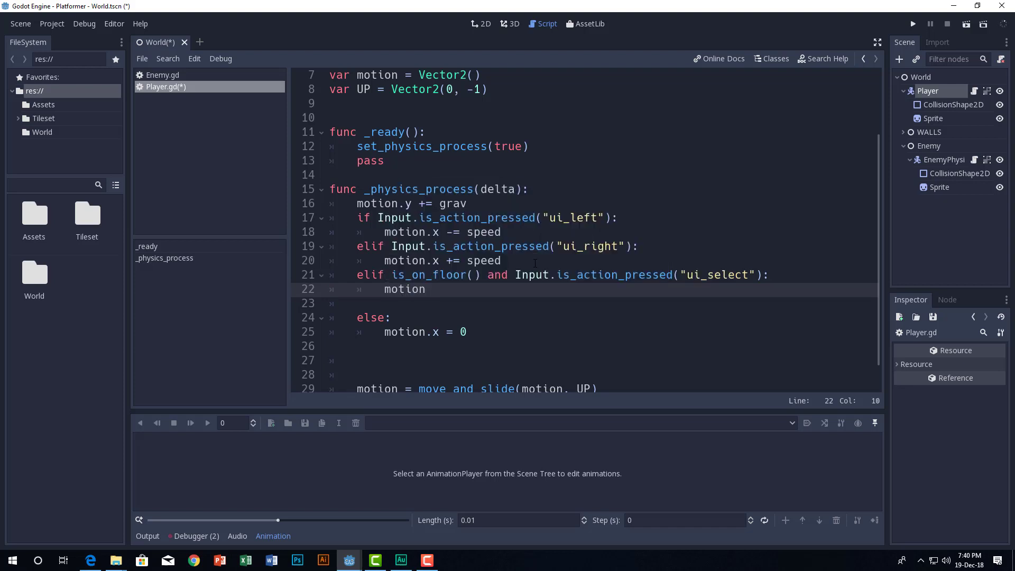
{"action": "type", "text": " .y"}
{"action": "scroll", "coordinate": [536, 262], "scroll_direction": "up", "scroll_amount": 2}
Step: Export JumpSpeed = 900 under grav and make the jump line motion.y += JumpSpeed
{"action": "left_click", "coordinate": [475, 131]}
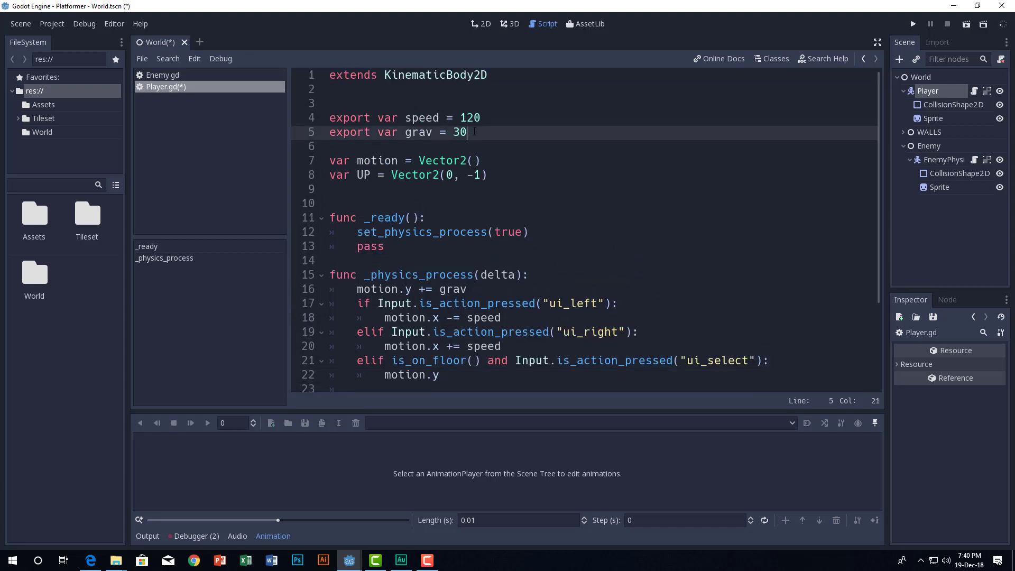
{"action": "key", "text": "Return"}
{"action": "type", "text": "exp"}
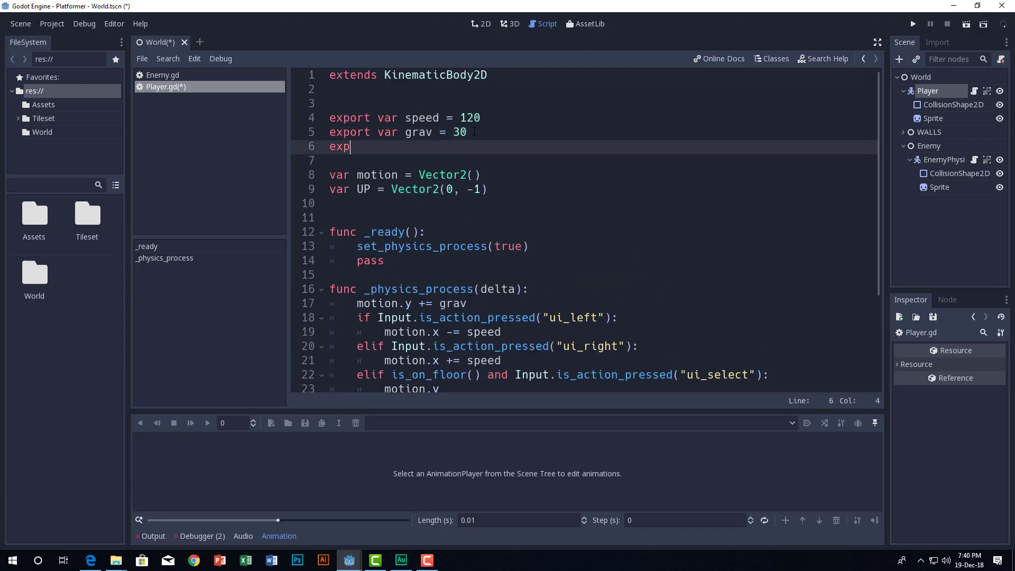
{"action": "type", "text": "ort var "}
{"action": "type", "text": "JumpS"}
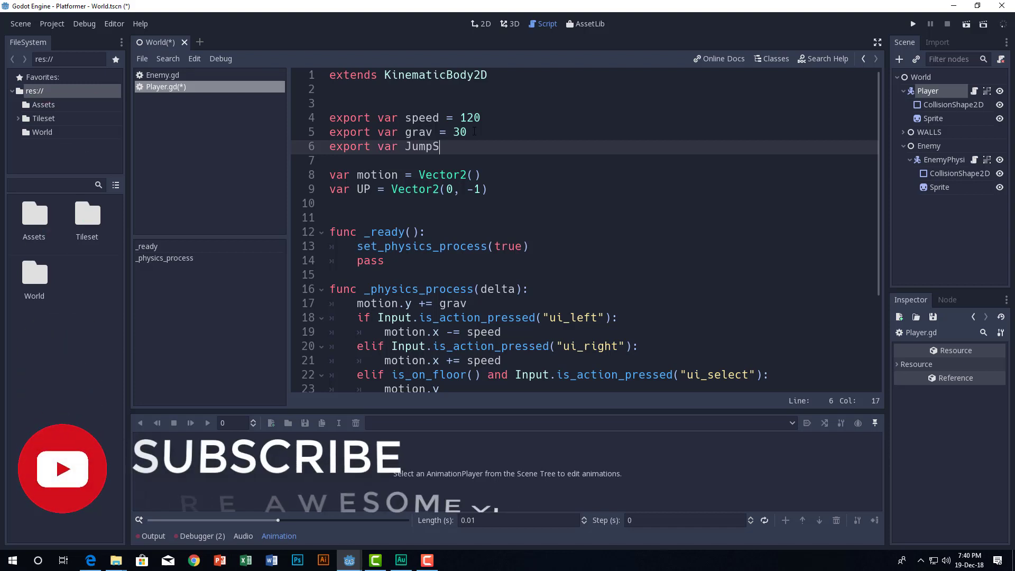
{"action": "type", "text": "peed = "}
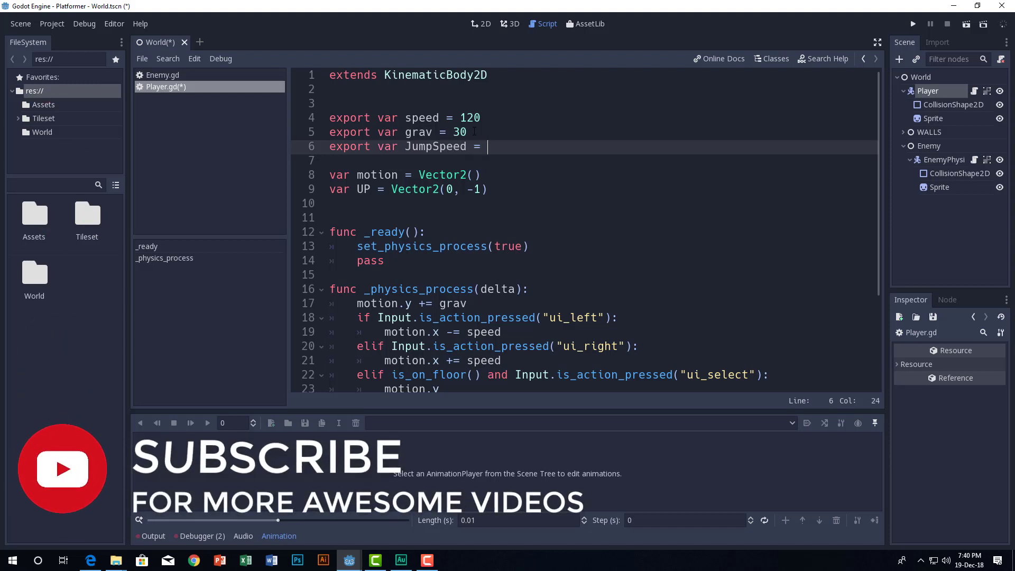
{"action": "type", "text": "900"}
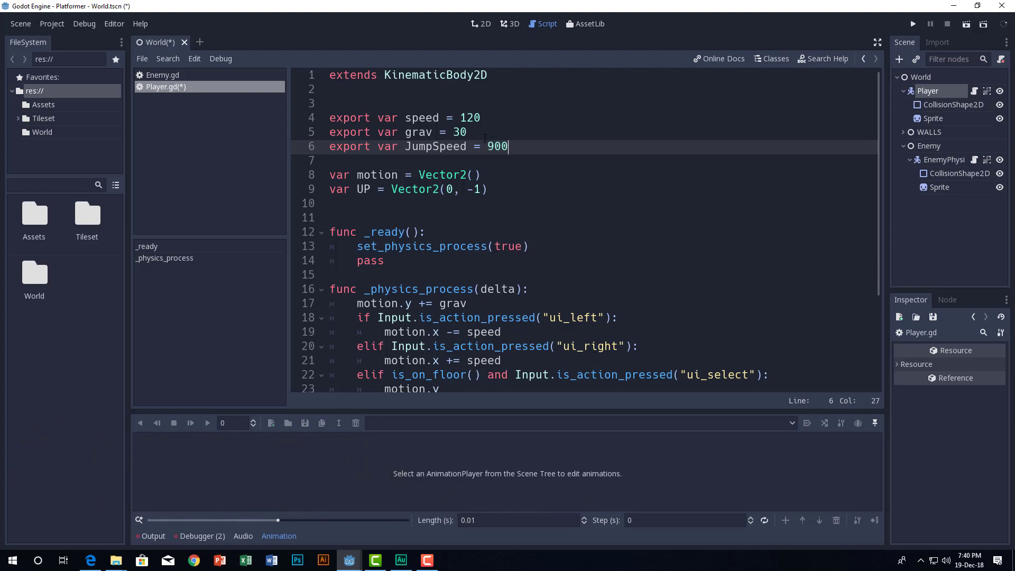
{"action": "scroll", "coordinate": [529, 210], "scroll_direction": "down", "scroll_amount": 3}
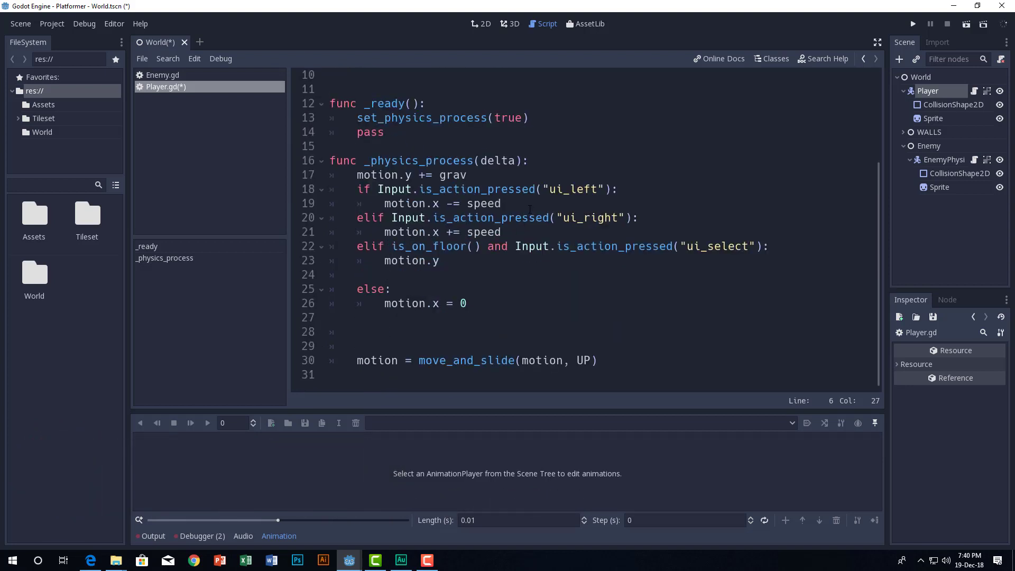
{"action": "left_click", "coordinate": [438, 273]}
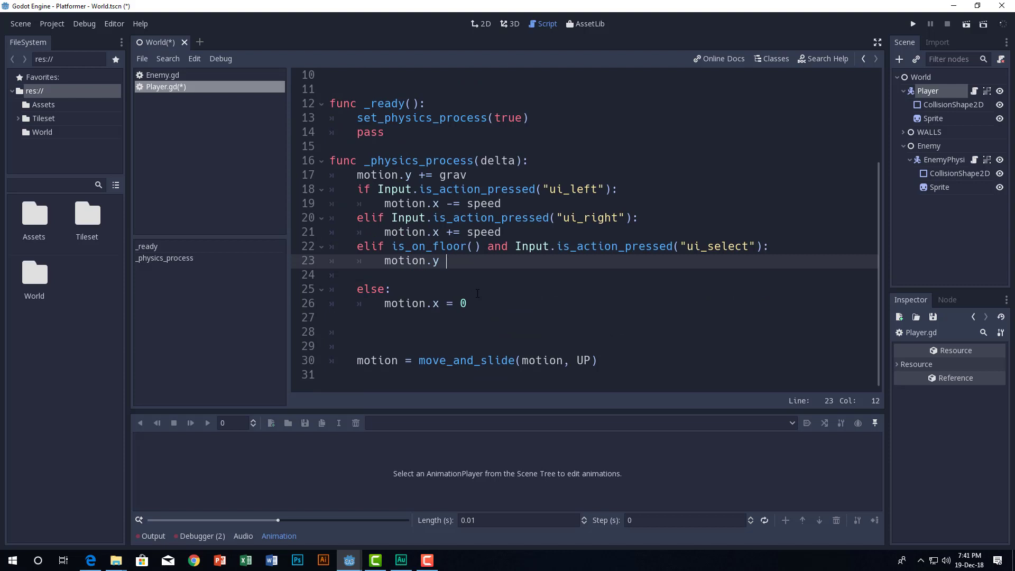
{"action": "type", "text": "+= J"}
{"action": "type", "text": "um"}
{"action": "key", "text": "Return"}
{"action": "left_click", "coordinate": [462, 286]}
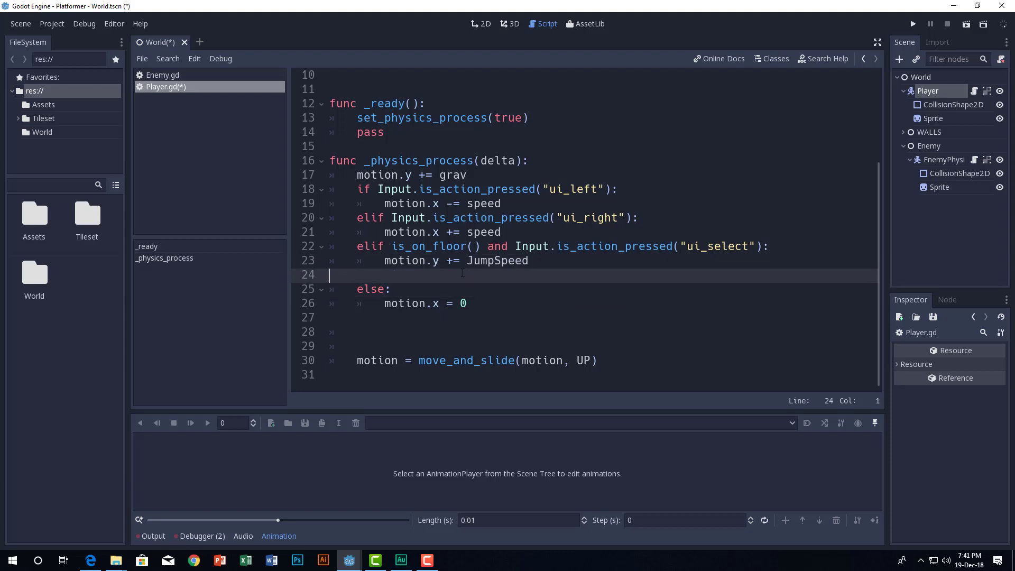
Step: Remove the stray blank line, save, then test-run the game moving the player right
{"action": "key", "text": "BackSpace"}
{"action": "key", "text": "ctrl+s"}
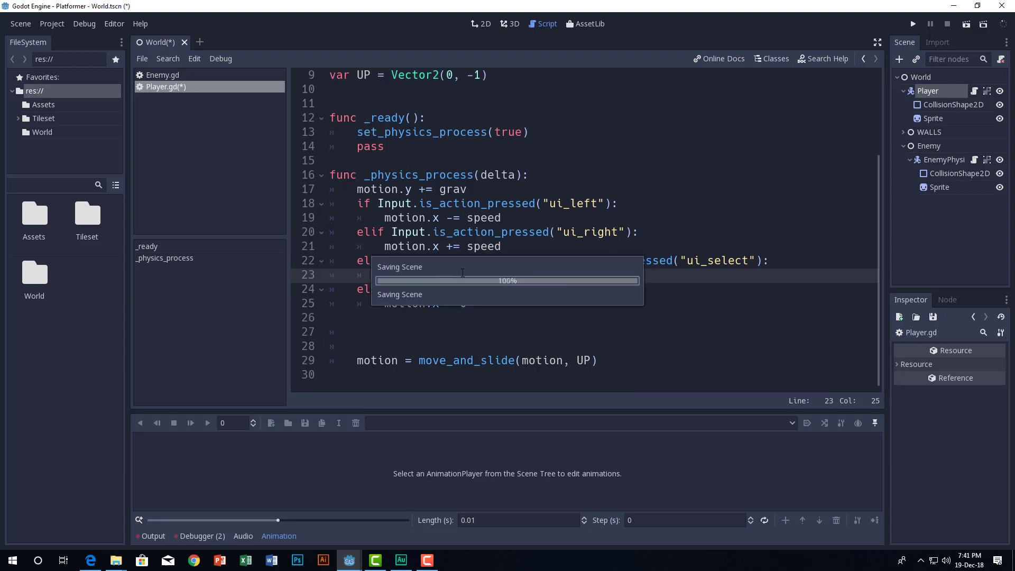
{"action": "left_click", "coordinate": [486, 28]}
{"action": "key", "text": "F5"}
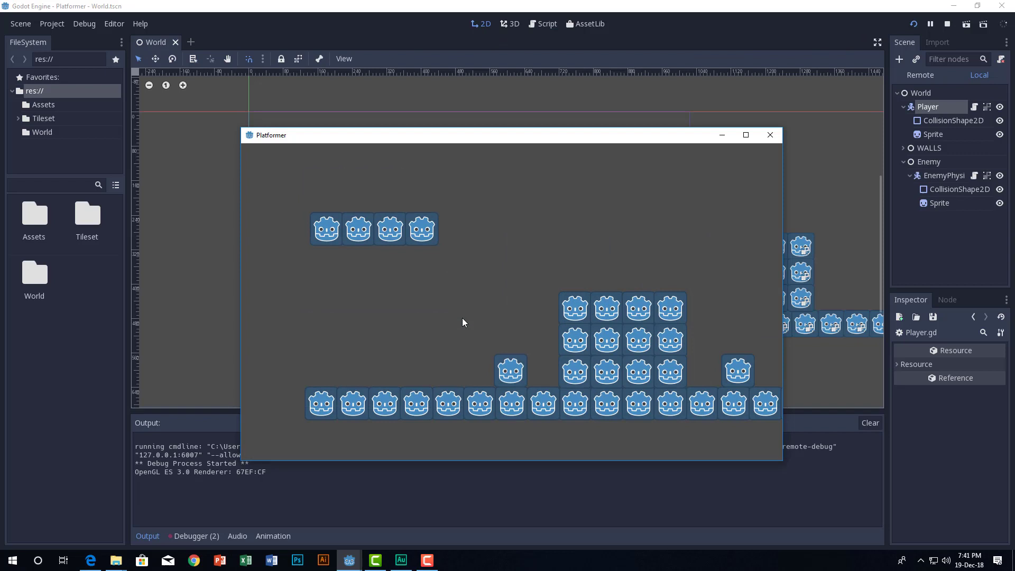
{"action": "key", "text": "Right"}
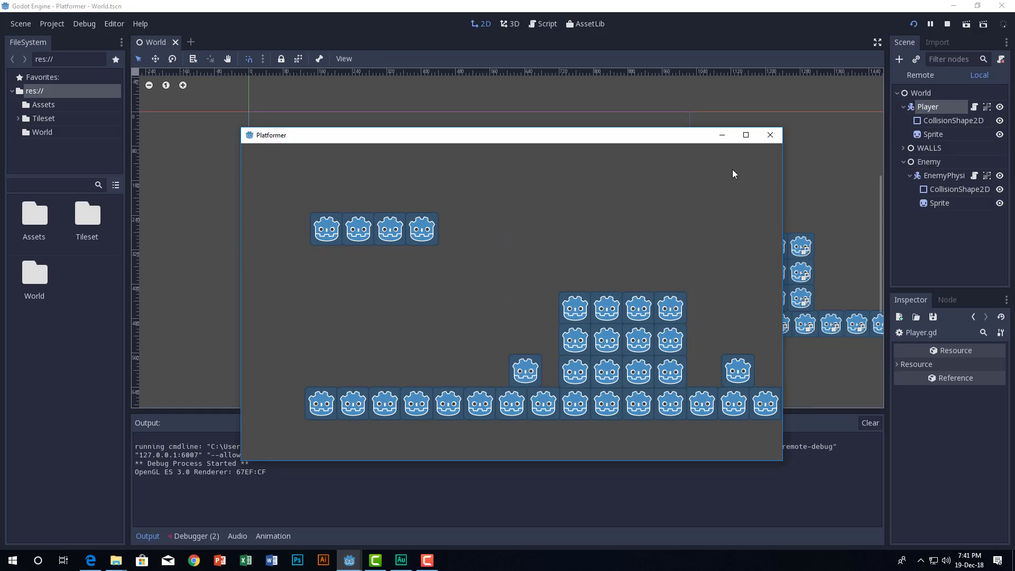
{"action": "left_click", "coordinate": [770, 135]}
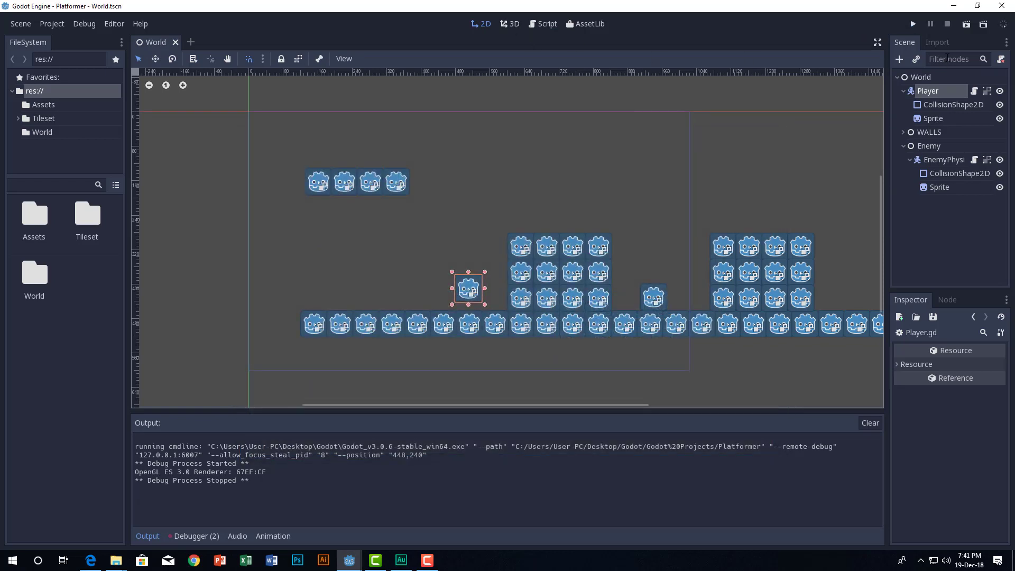
{"action": "middle_click_drag", "start_coordinate": [504, 300], "coordinate": [493, 305]}
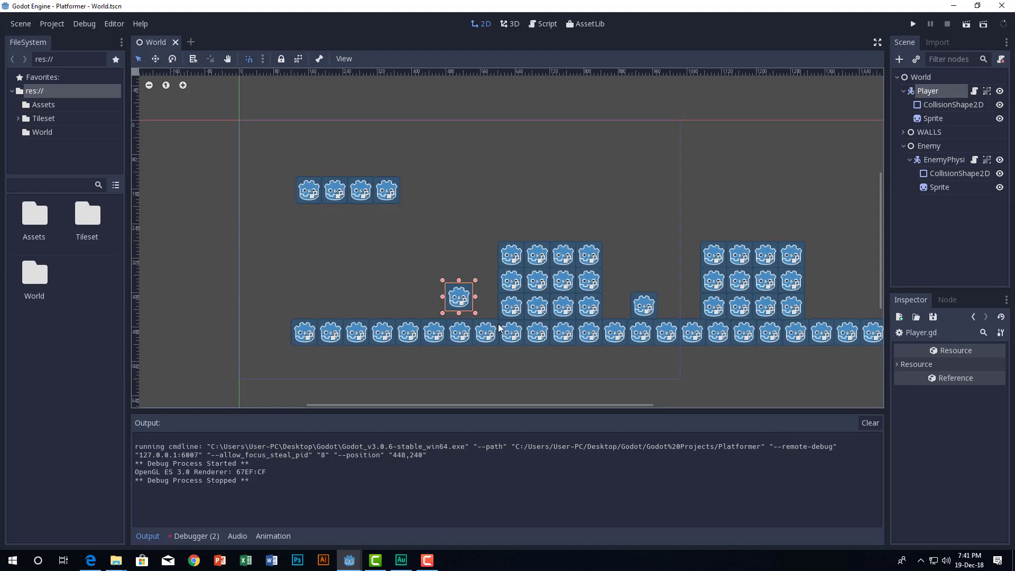
Step: Return to Player.gd in the script editor
{"action": "left_click", "coordinate": [975, 91]}
{"action": "scroll", "coordinate": [424, 223], "scroll_direction": "up", "scroll_amount": 3}
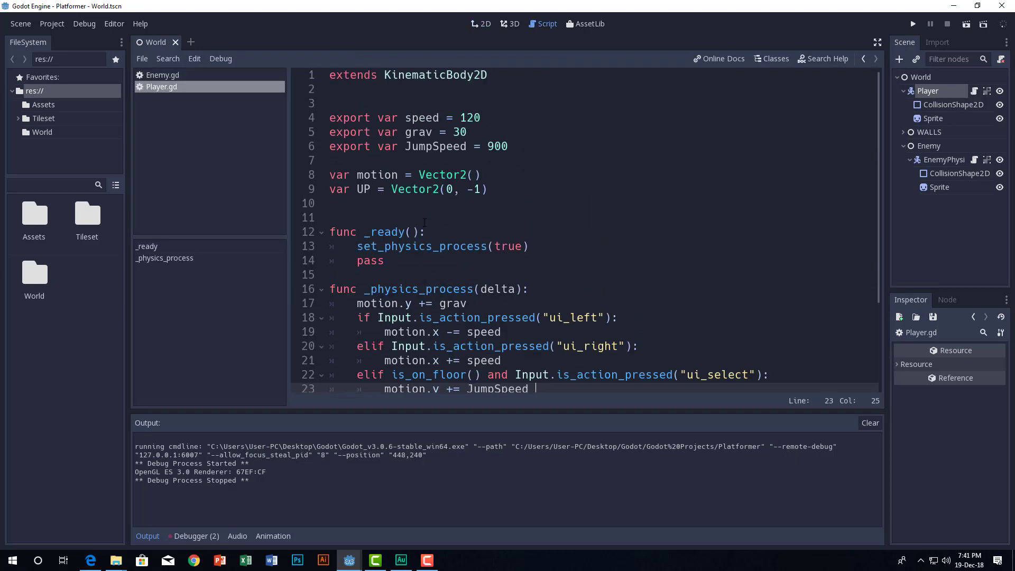
{"action": "scroll", "coordinate": [425, 222], "scroll_direction": "down", "scroll_amount": 3}
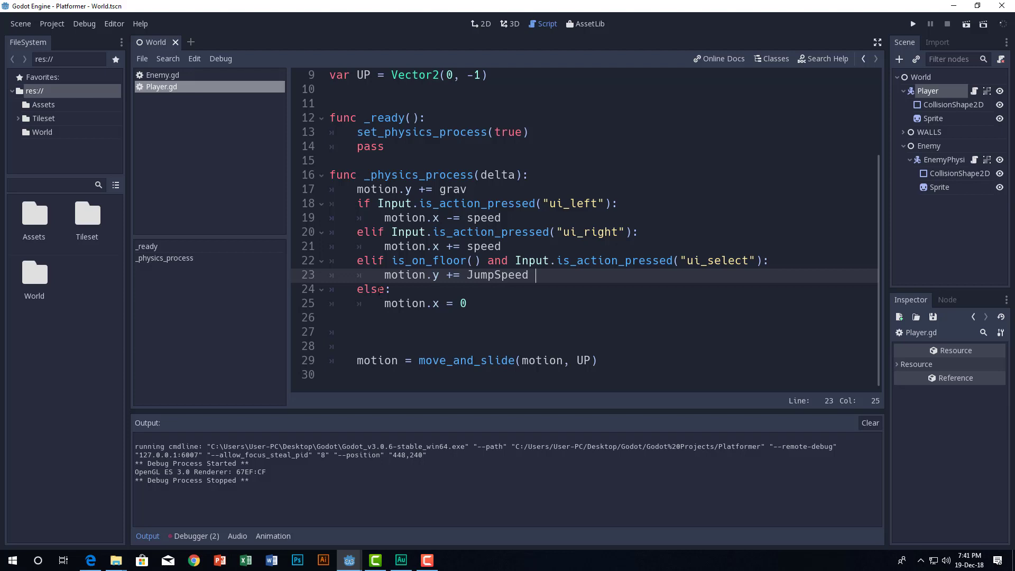
{"action": "scroll", "coordinate": [588, 230], "scroll_direction": "up", "scroll_amount": 2}
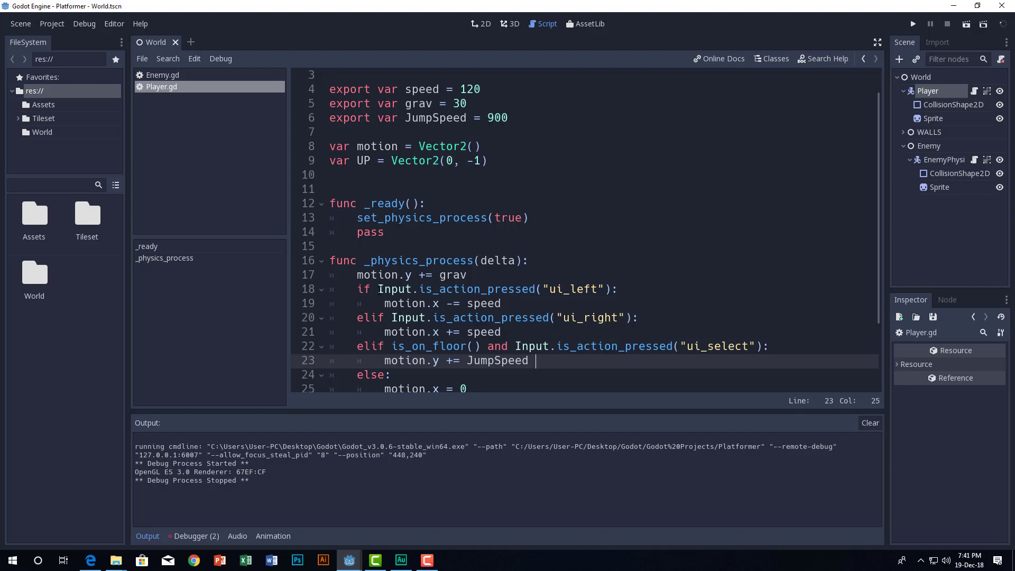
{"action": "scroll", "coordinate": [587, 230], "scroll_direction": "down", "scroll_amount": 1}
{"action": "scroll", "coordinate": [587, 231], "scroll_direction": "down", "scroll_amount": 1}
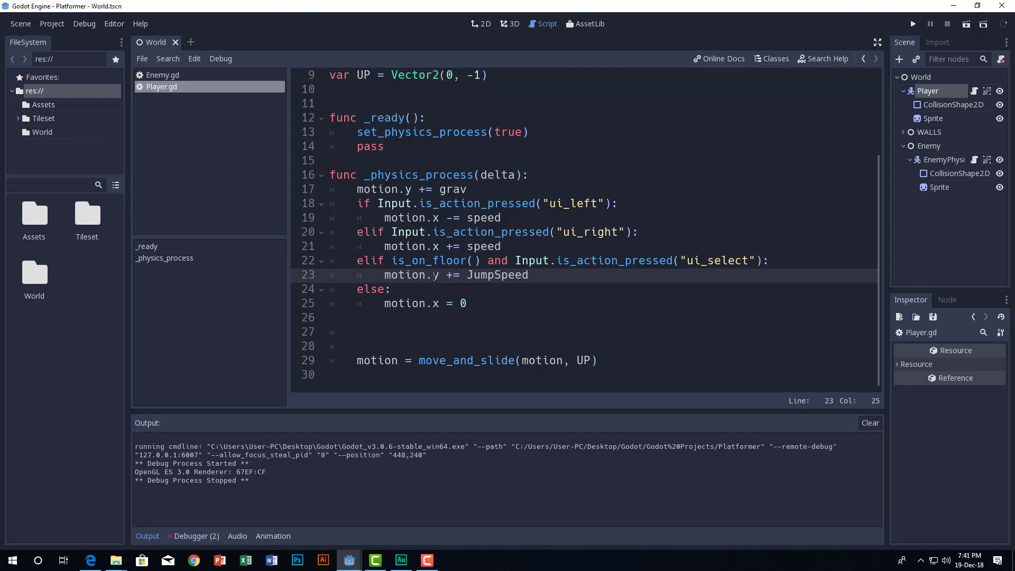
{"action": "scroll", "coordinate": [458, 276], "scroll_direction": "up", "scroll_amount": 3}
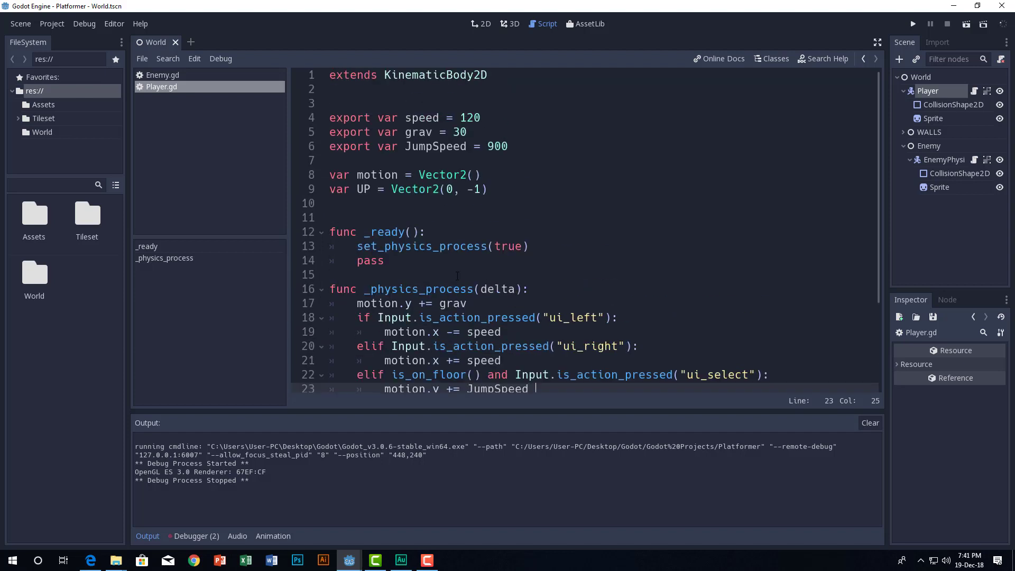
{"action": "scroll", "coordinate": [457, 276], "scroll_direction": "down", "scroll_amount": 3}
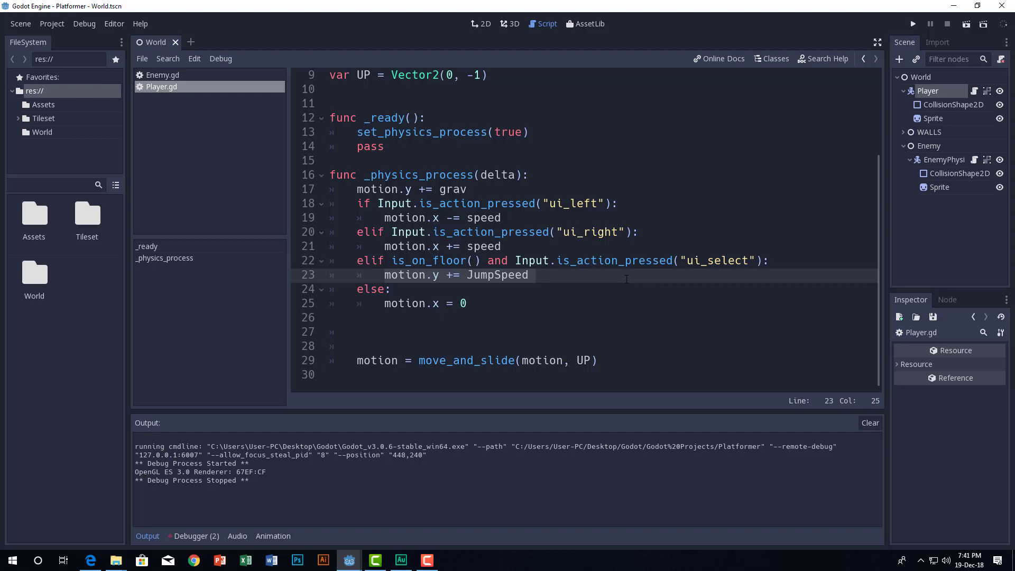
Step: Replace the jump line with motion = UP * JumpSpeed, save, and launch the game
{"action": "key", "text": "shift+Home"}
{"action": "key", "text": "BackSpace"}
{"action": "type", "text": "motion "}
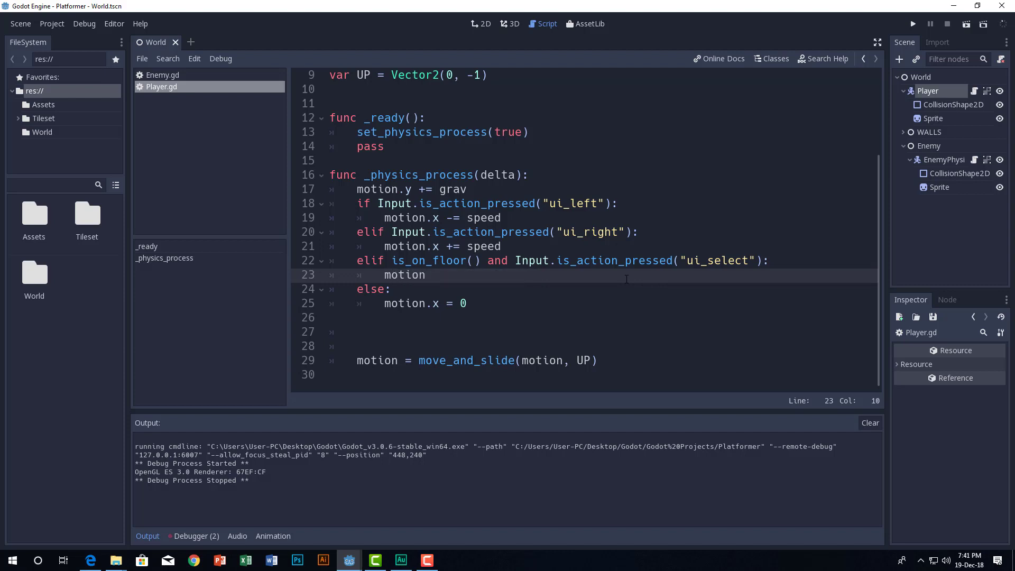
{"action": "type", "text": "= UP "}
{"action": "type", "text": "* Jum"}
{"action": "key", "text": "Return"}
{"action": "key", "text": "ctrl+s"}
{"action": "left_click", "coordinate": [916, 24]}
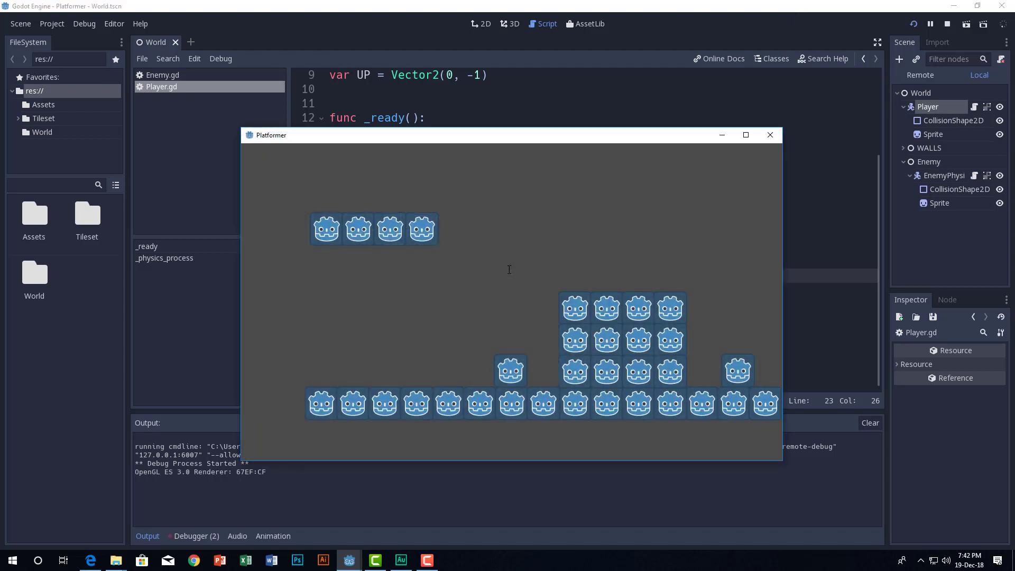
Step: Move and jump the player with the arrow keys, then close the Platformer window
{"action": "key", "text": "Right"}
{"action": "key", "text": "Up"}
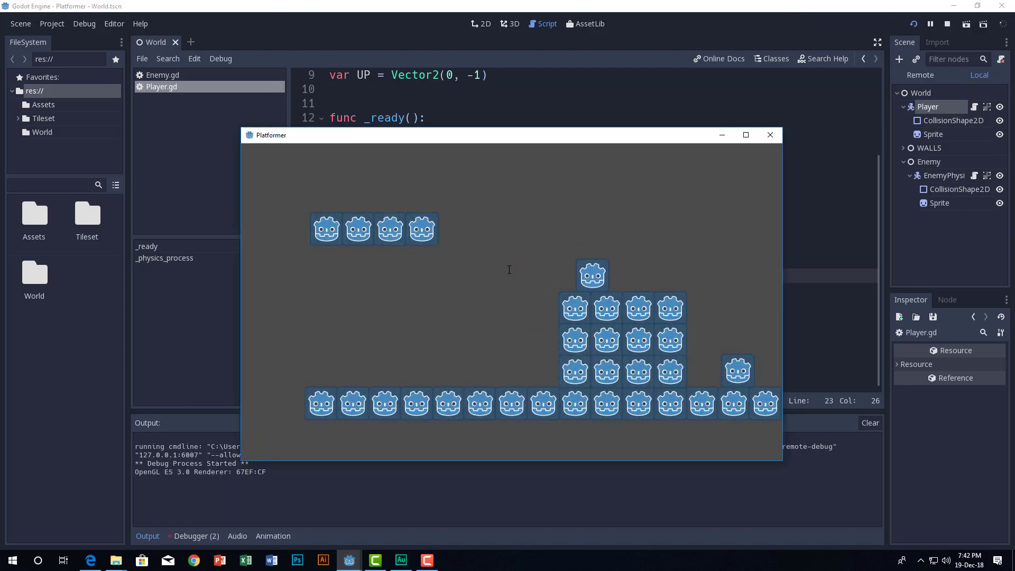
{"action": "key", "text": "Left"}
{"action": "key", "text": "Left"}
{"action": "key", "text": "Right"}
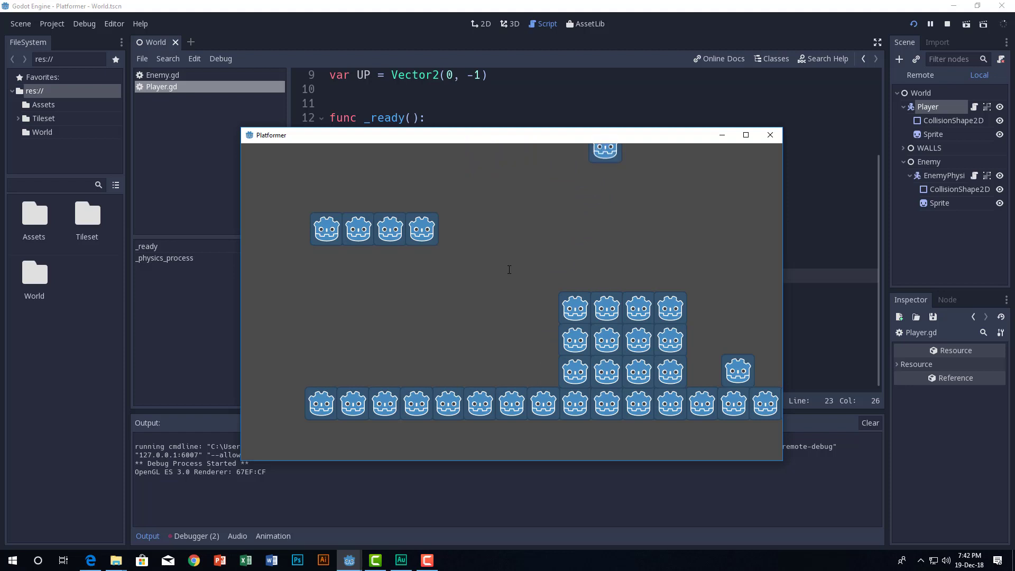
{"action": "key", "text": "Left"}
{"action": "key", "text": "Left"}
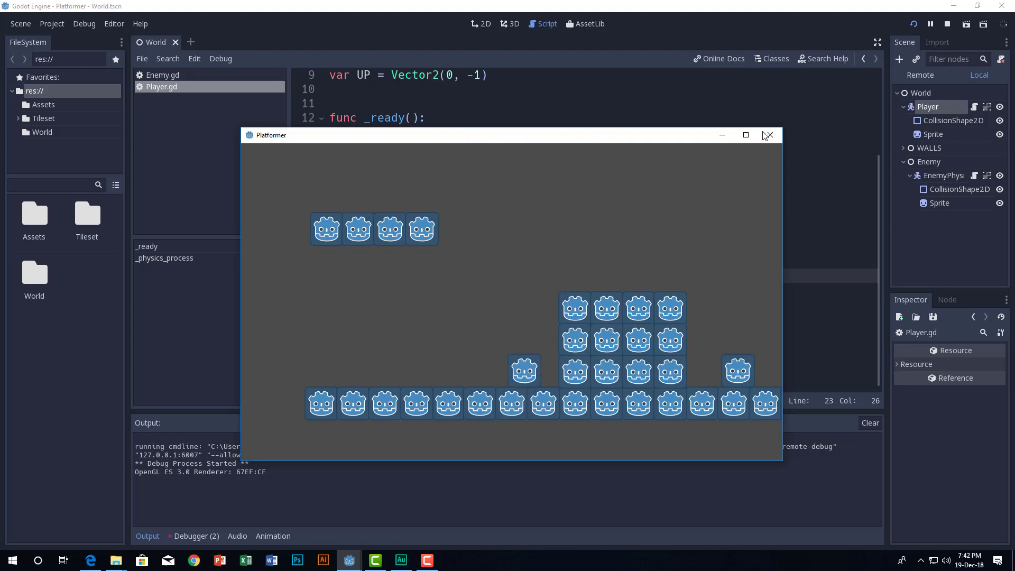
{"action": "left_click", "coordinate": [767, 135]}
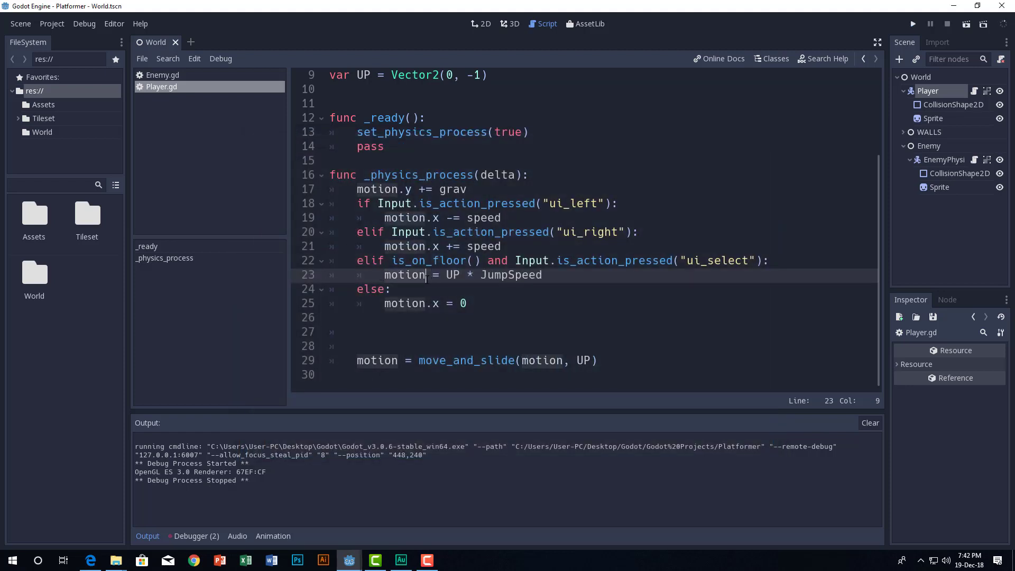
{"action": "left_click", "coordinate": [454, 293]}
{"action": "key", "text": "Up"}
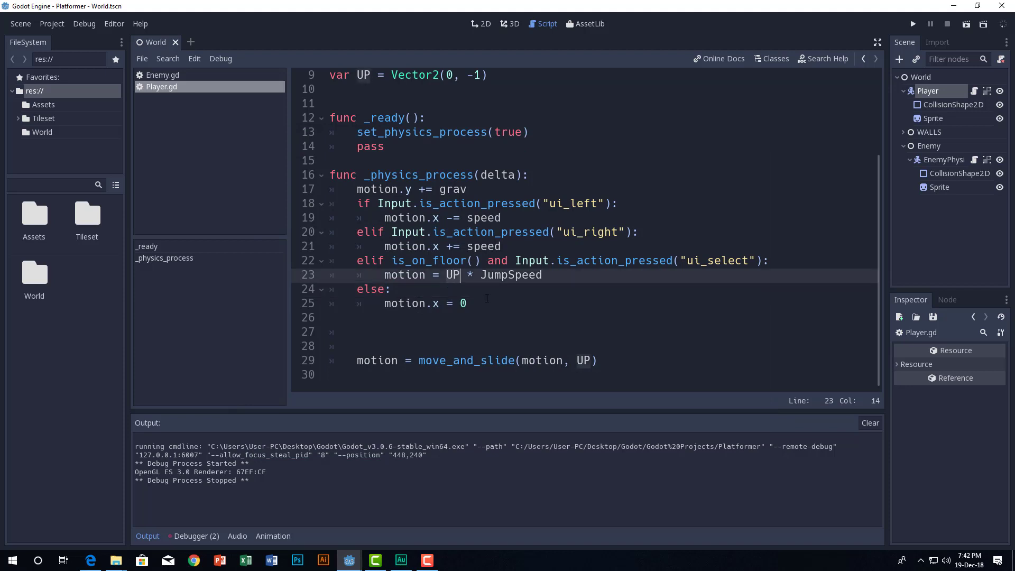
{"action": "scroll", "coordinate": [394, 239], "scroll_direction": "up", "scroll_amount": 1}
{"action": "left_click", "coordinate": [394, 118]}
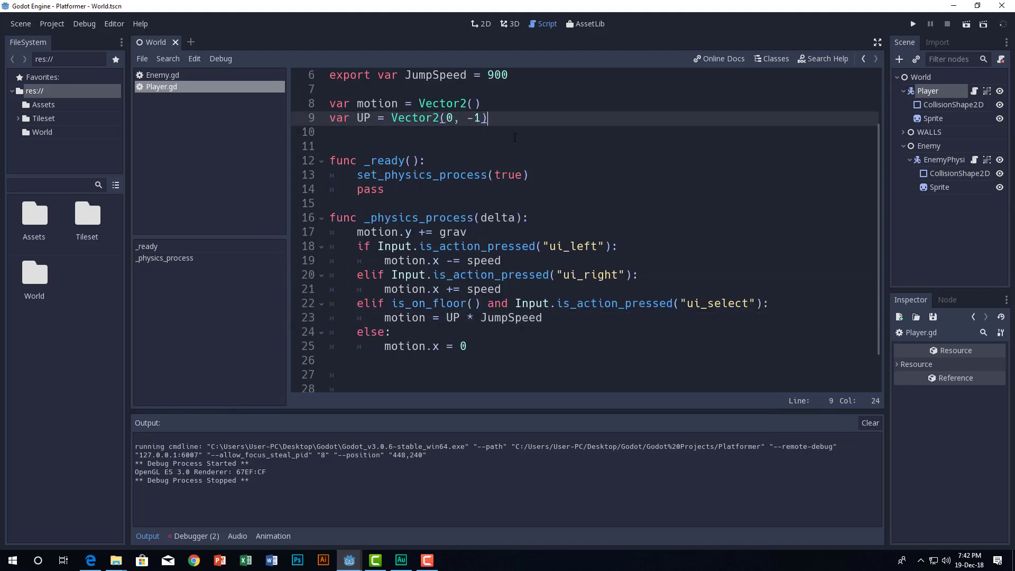
{"action": "scroll", "coordinate": [495, 290], "scroll_direction": "down", "scroll_amount": 1}
{"action": "left_click", "coordinate": [543, 275]}
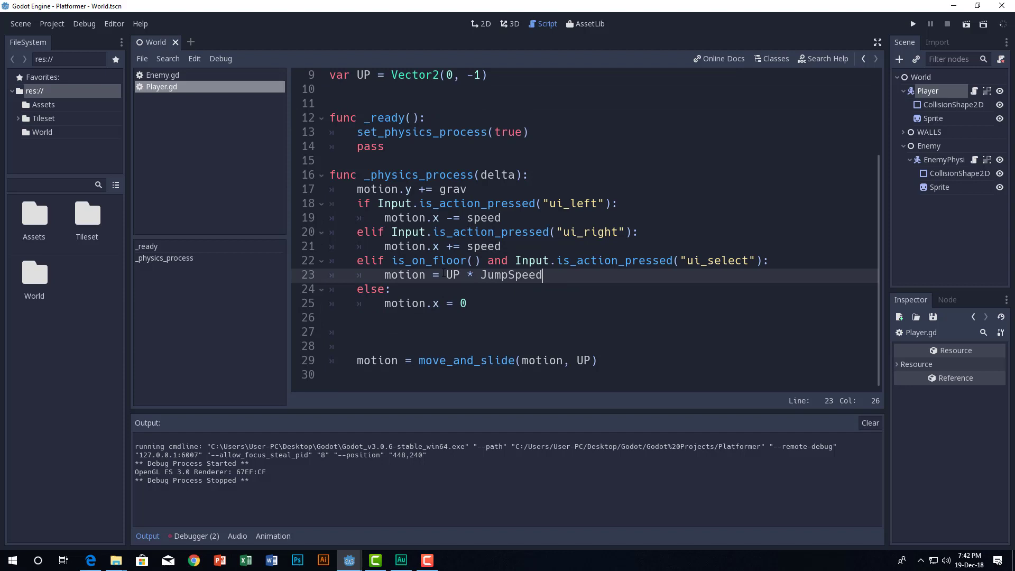
{"action": "left_click_drag", "start_coordinate": [446, 275], "coordinate": [546, 274]}
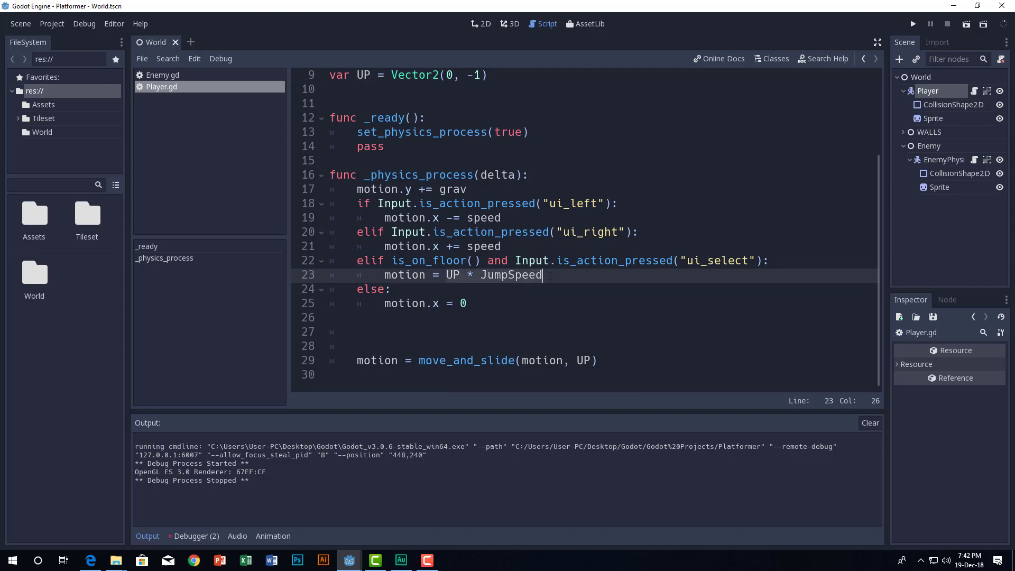
{"action": "left_click", "coordinate": [551, 275]}
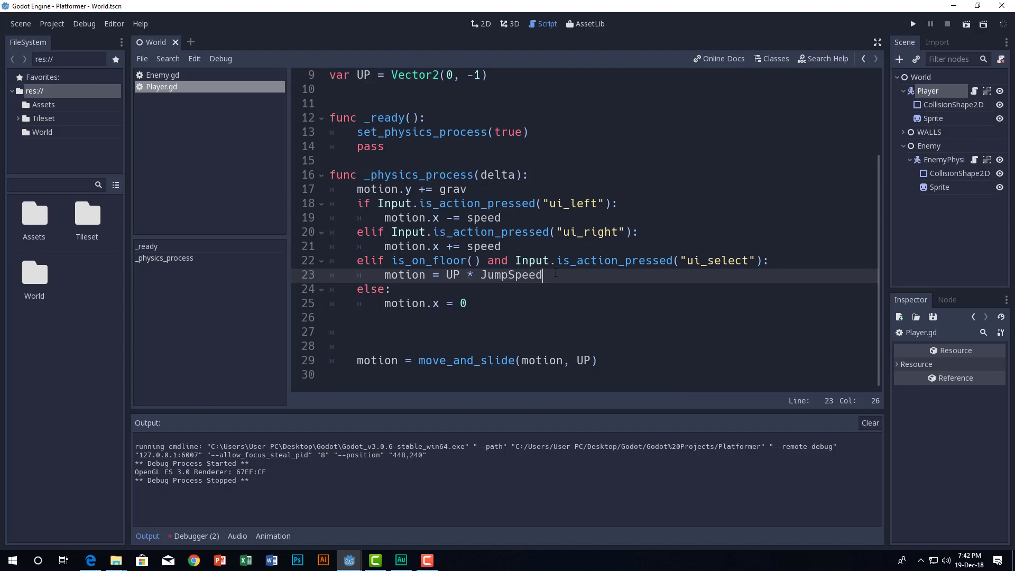
{"action": "left_click_drag", "start_coordinate": [555, 275], "coordinate": [446, 274]}
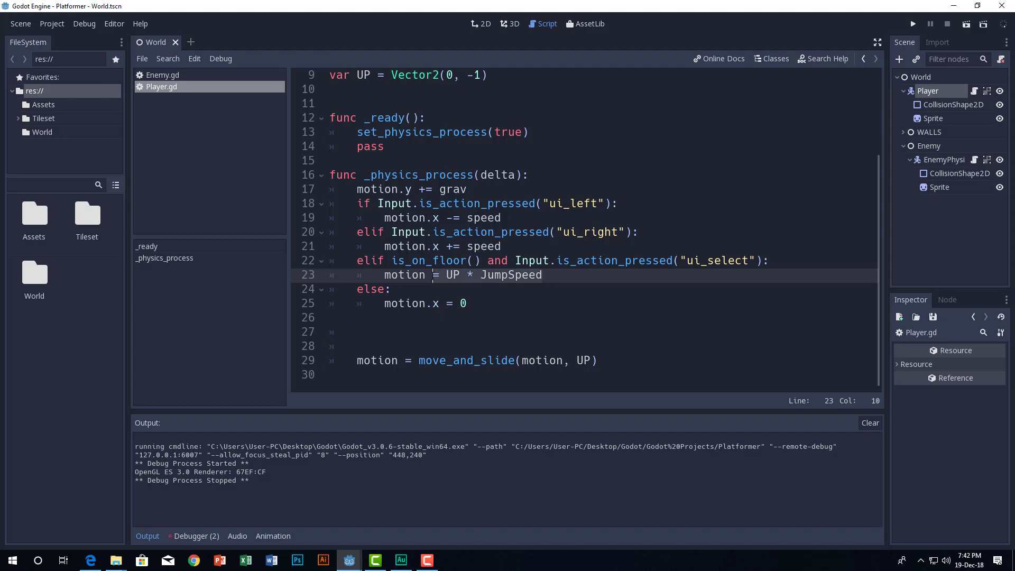
{"action": "left_click", "coordinate": [447, 275]}
{"action": "left_click", "coordinate": [525, 289]}
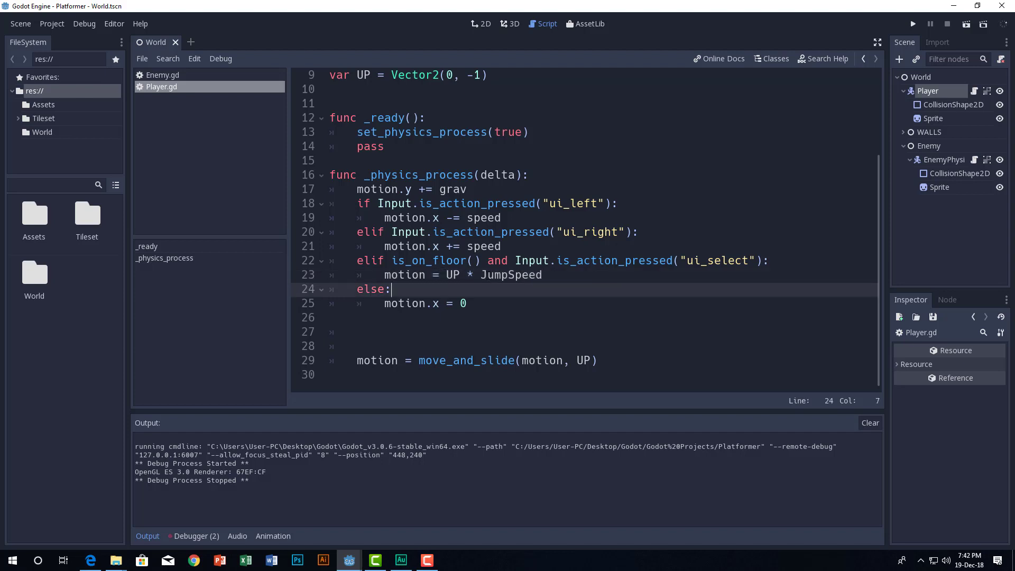
{"action": "left_click", "coordinate": [544, 274]}
{"action": "key", "text": "ctrl+BackSpace"}
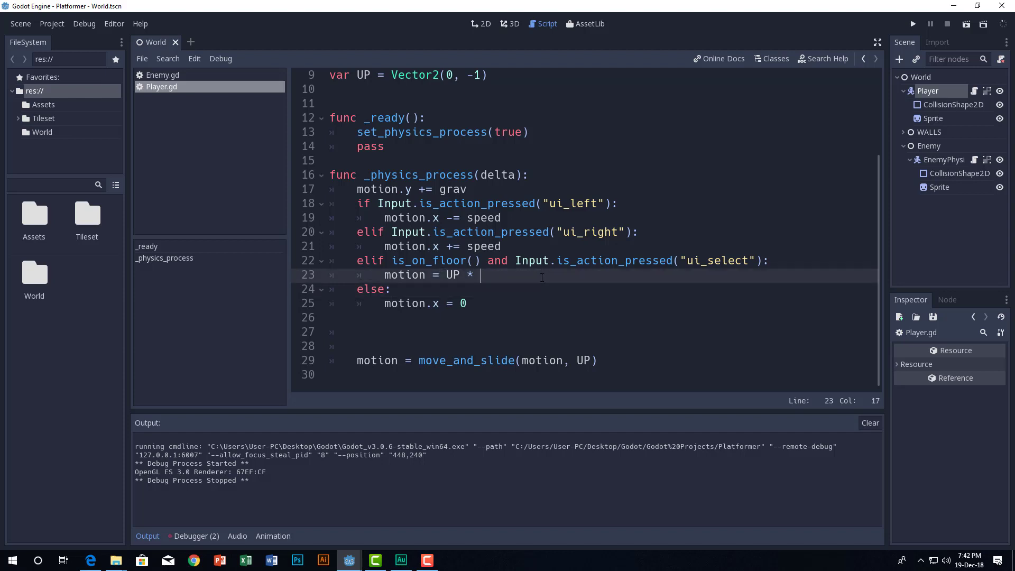
{"action": "type", "text": "900"}
{"action": "left_click", "coordinate": [459, 275]}
{"action": "key", "text": "BackSpace"}
{"action": "key", "text": "BackSpace"}
{"action": "type", "text": "-1"}
{"action": "key", "text": "Left"}
{"action": "key", "text": "Left"}
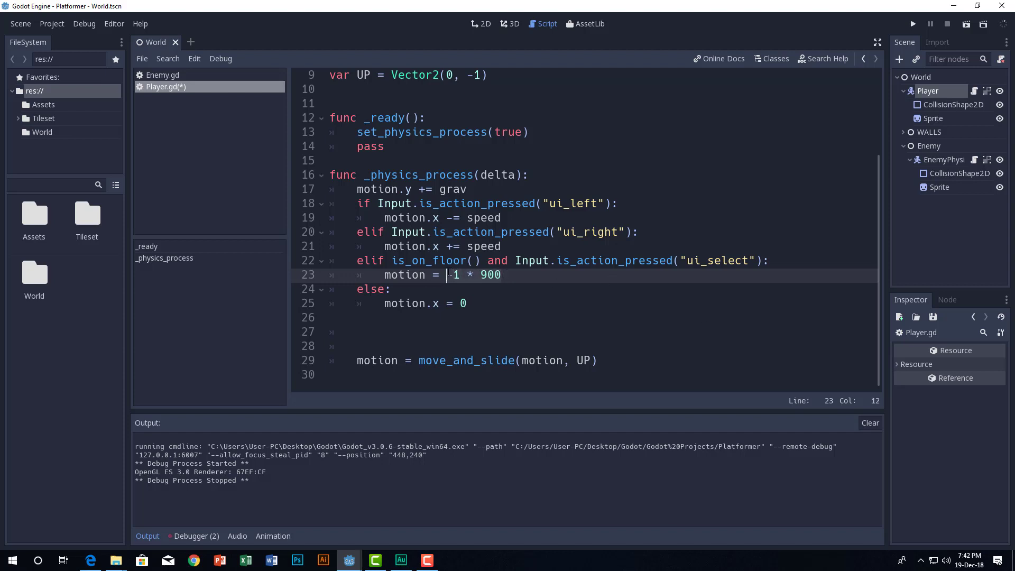
{"action": "key", "text": "Down"}
{"action": "key", "text": "Up"}
{"action": "key", "text": "Left"}
{"action": "key", "text": "Left"}
{"action": "key", "text": "Left"}
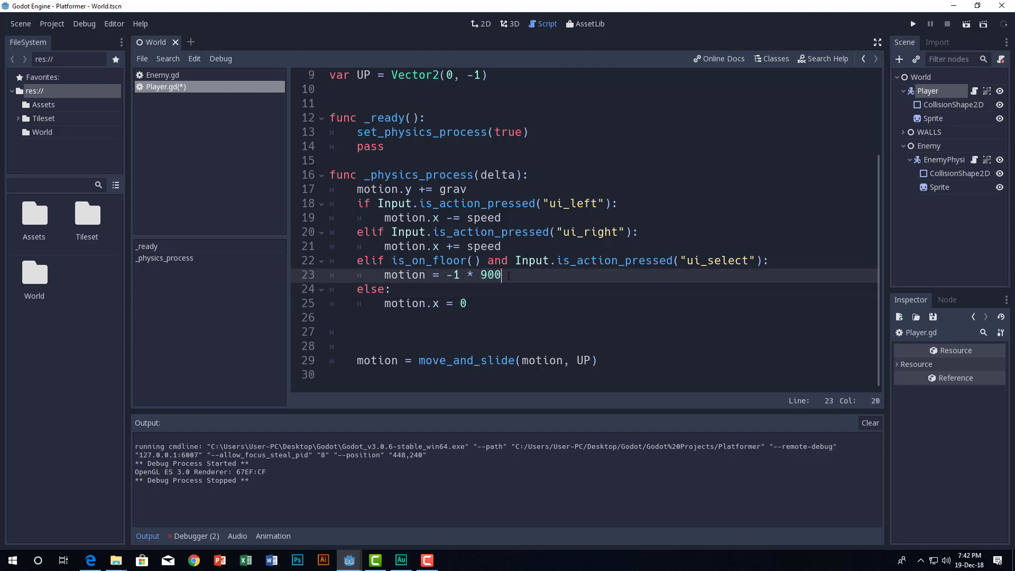
{"action": "key", "text": "Left"}
{"action": "key", "text": "Left"}
{"action": "key", "text": "ctrl+z"}
{"action": "key", "text": "ctrl+z"}
{"action": "key", "text": "ctrl+z"}
{"action": "key", "text": "ctrl+s"}
{"action": "left_click", "coordinate": [913, 25]}
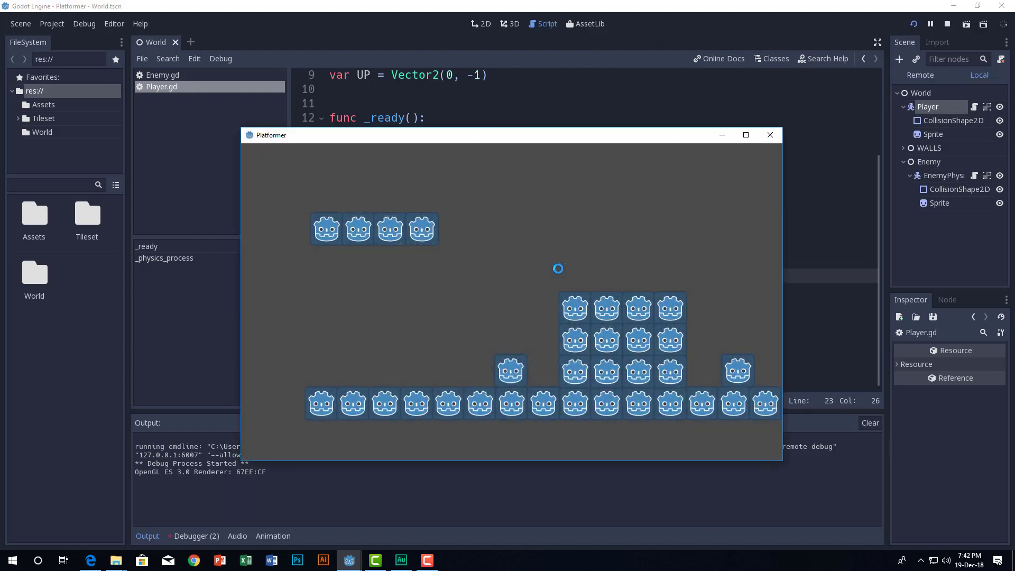
{"action": "key", "text": "Right"}
{"action": "key", "text": "Up"}
{"action": "key", "text": "Left"}
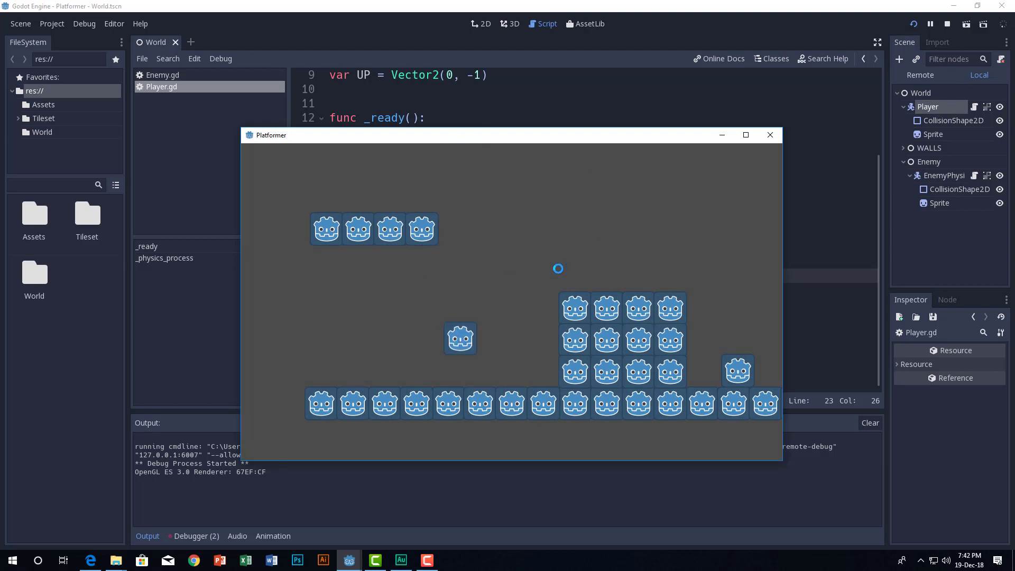
{"action": "key", "text": "Up"}
{"action": "key", "text": "Right"}
{"action": "key", "text": "Up"}
{"action": "key", "text": "Left"}
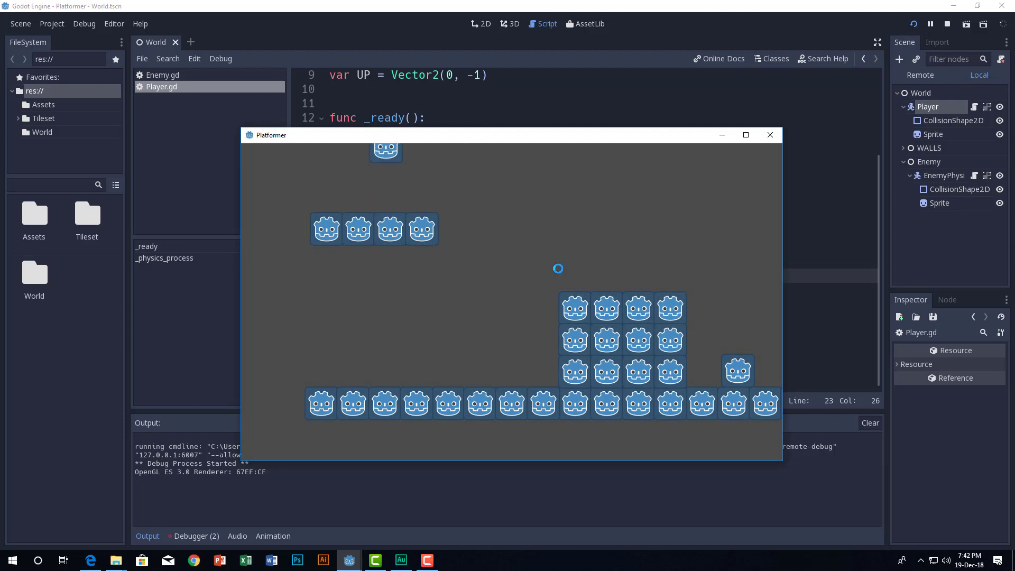
{"action": "key", "text": "Left"}
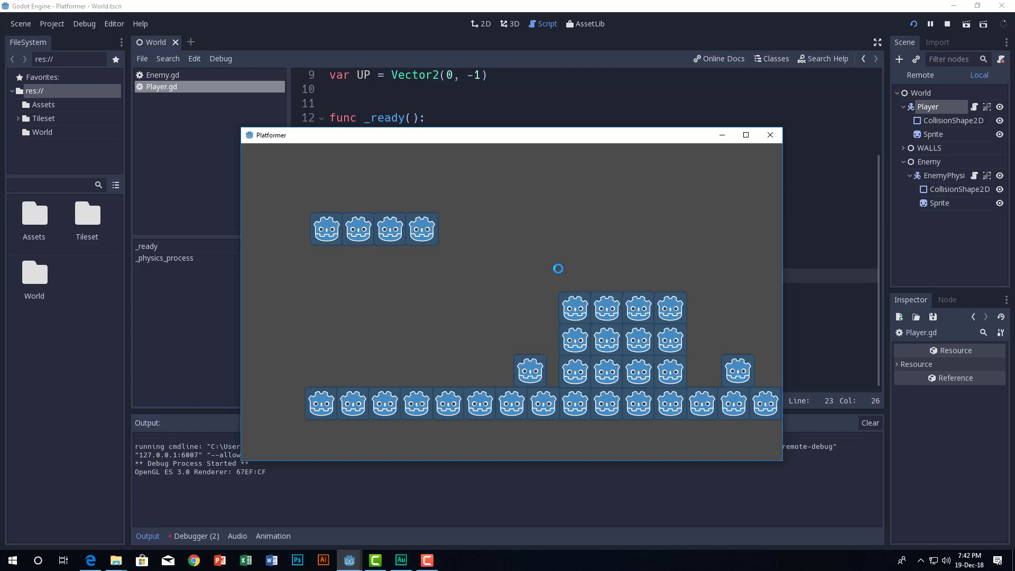
{"action": "left_click", "coordinate": [771, 135]}
{"action": "scroll", "coordinate": [547, 269], "scroll_direction": "up", "scroll_amount": 3}
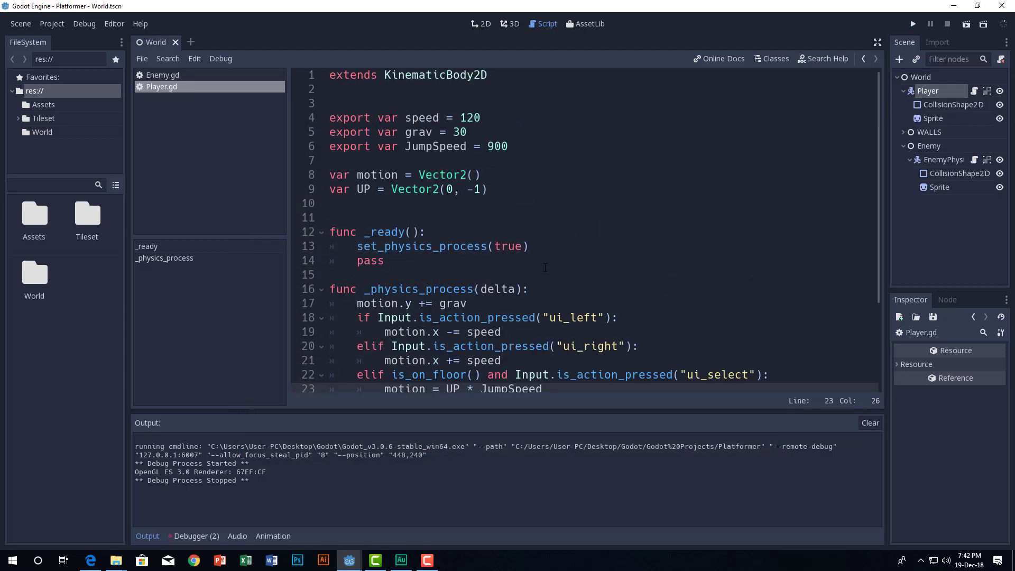